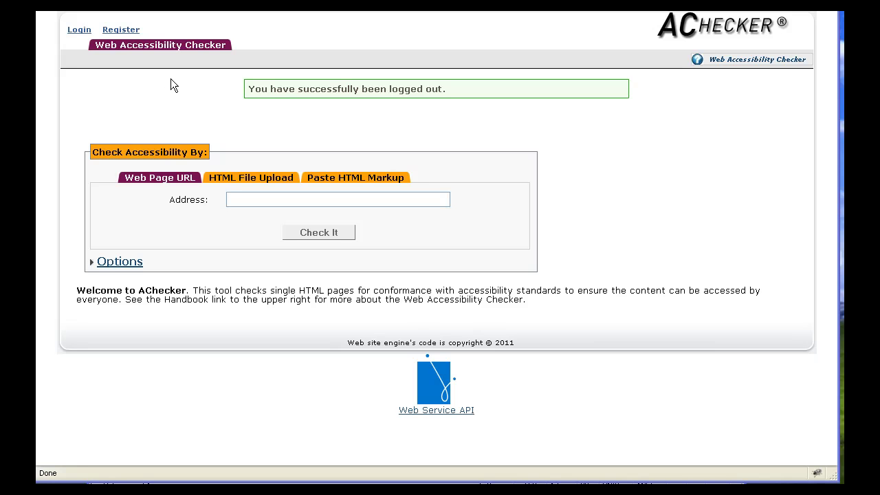
- Log in to AChecker using the autofilled account name and password
click(78, 31)
click(115, 32)
click(79, 30)
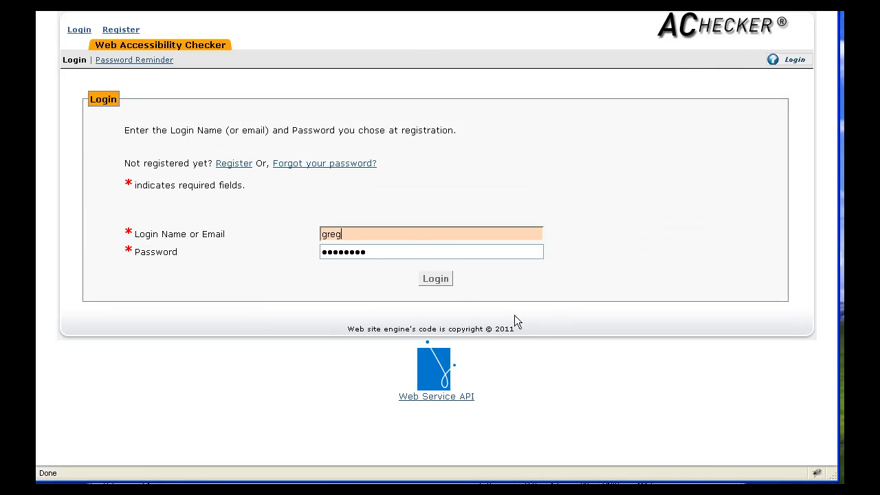
click(436, 281)
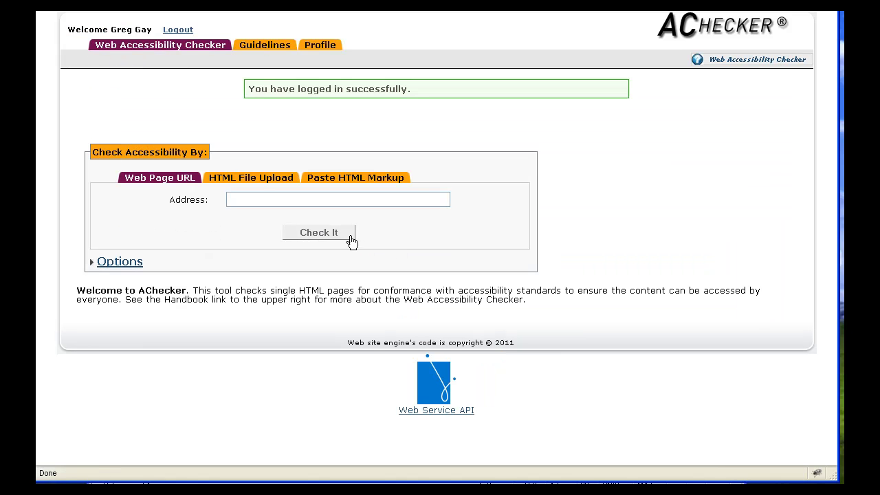
click(238, 198)
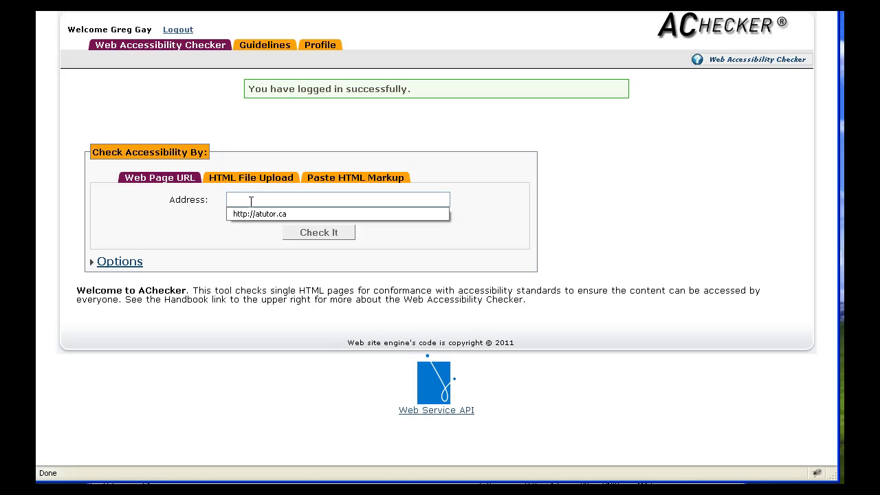
click(253, 214)
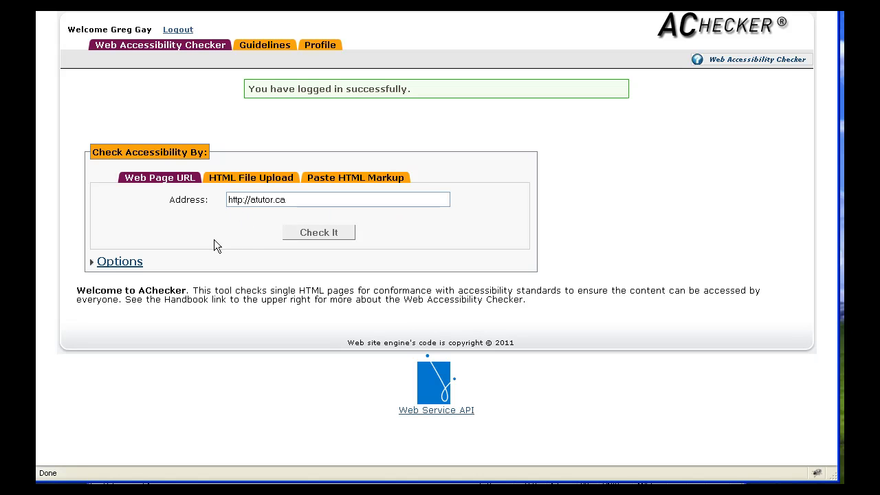
click(113, 263)
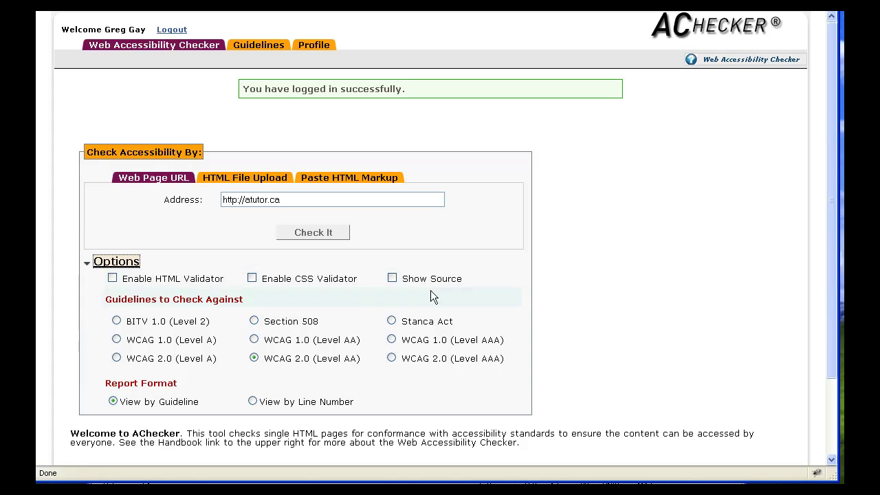
click(392, 279)
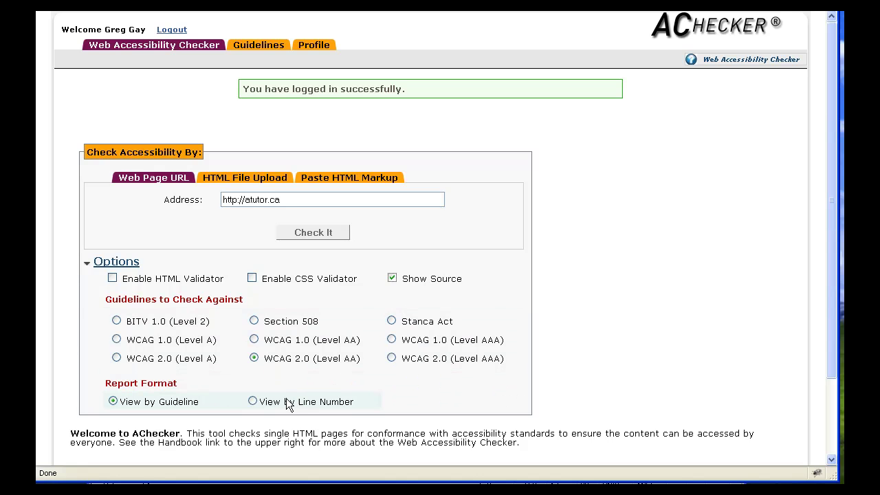
click(312, 404)
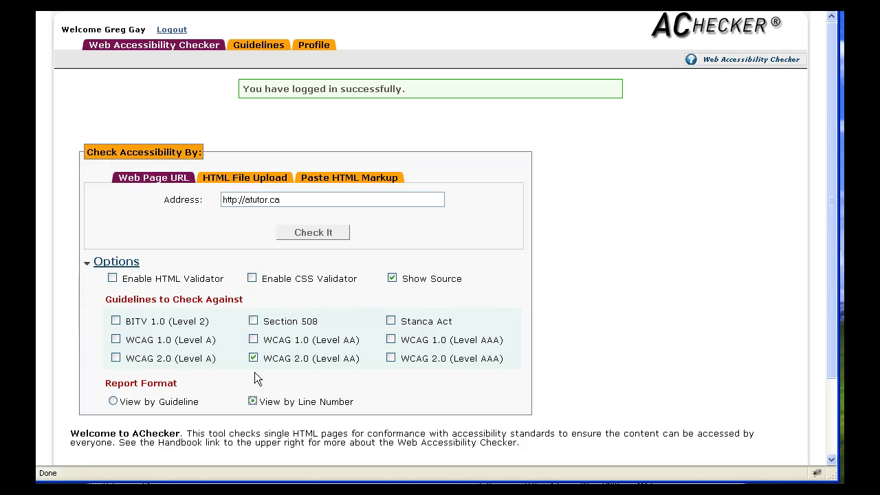
click(140, 401)
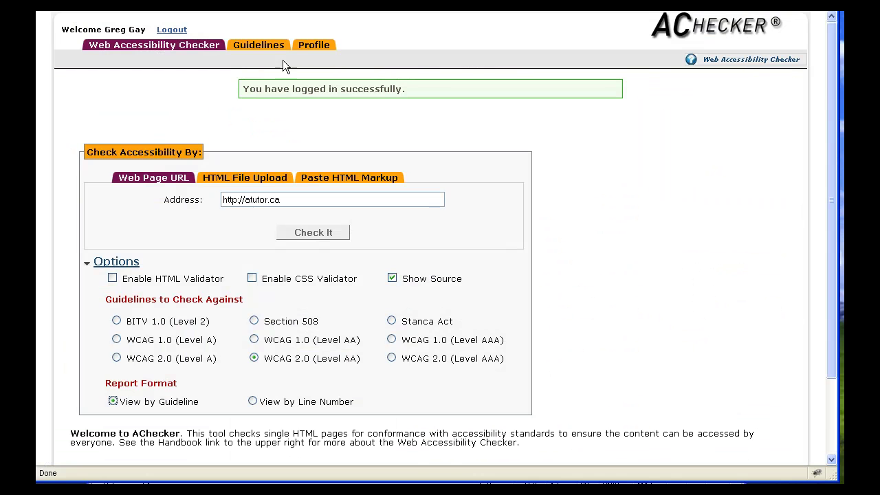
click(314, 234)
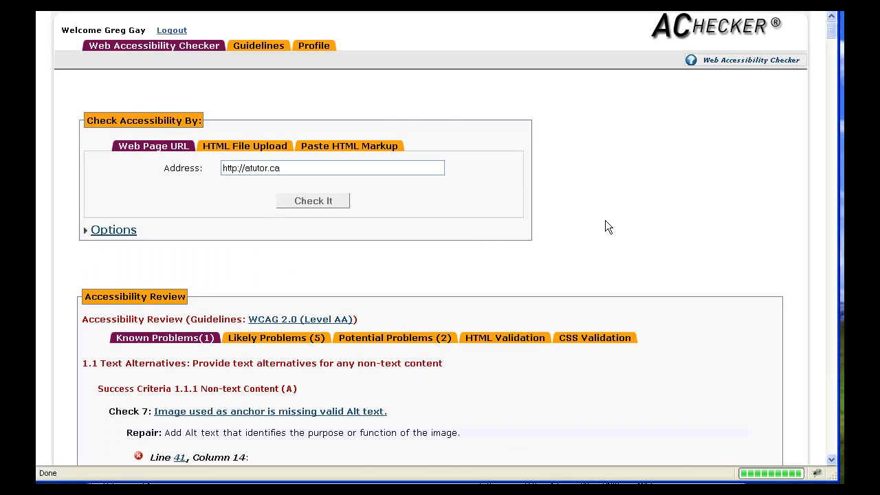
scroll(605, 220, down, 5)
scroll(577, 206, up, 2)
scroll(577, 205, down, 2)
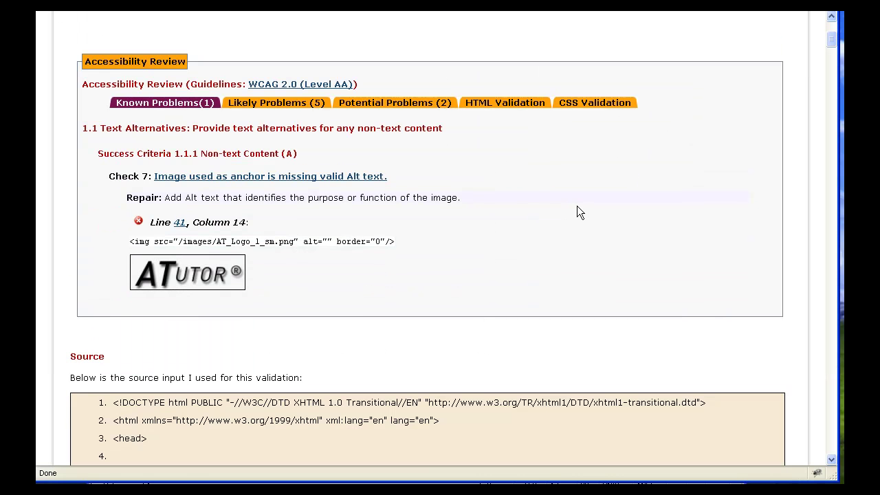
scroll(577, 205, up, 2)
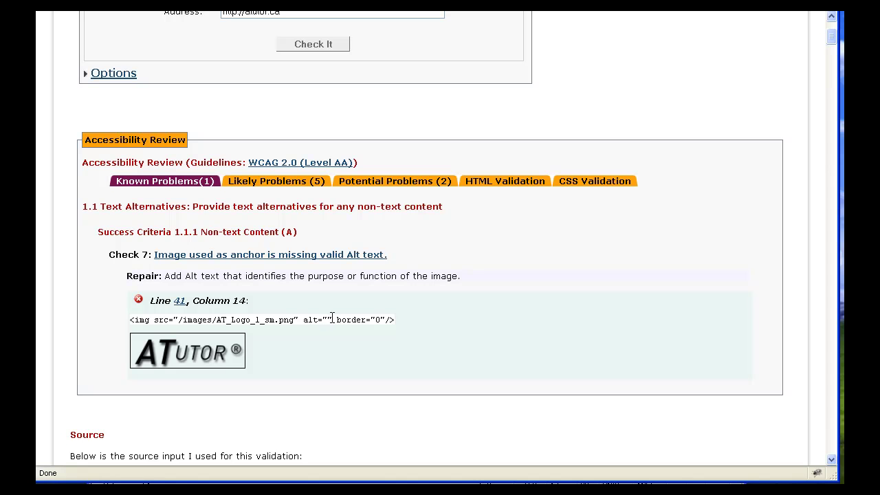
- Inspect the flagged logo img code showing its empty alt attribute
drag(333, 319, 303, 317)
click(385, 306)
scroll(429, 299, up, 5)
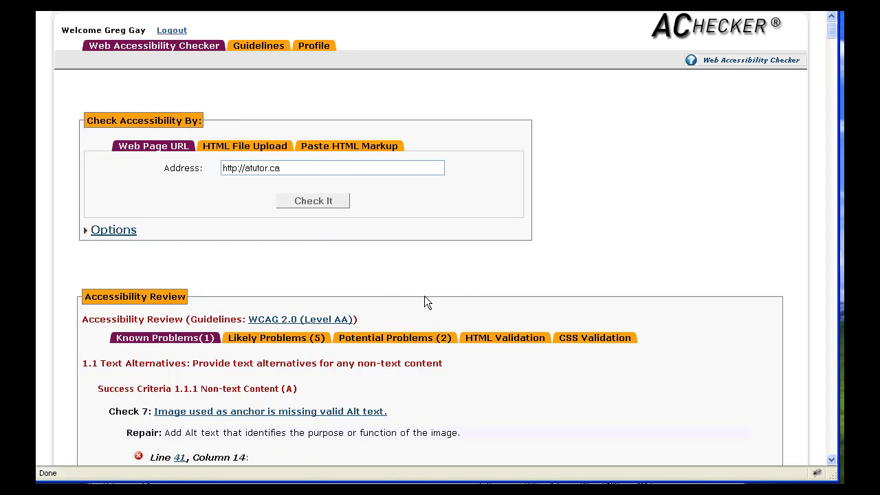
scroll(424, 298, down, 3)
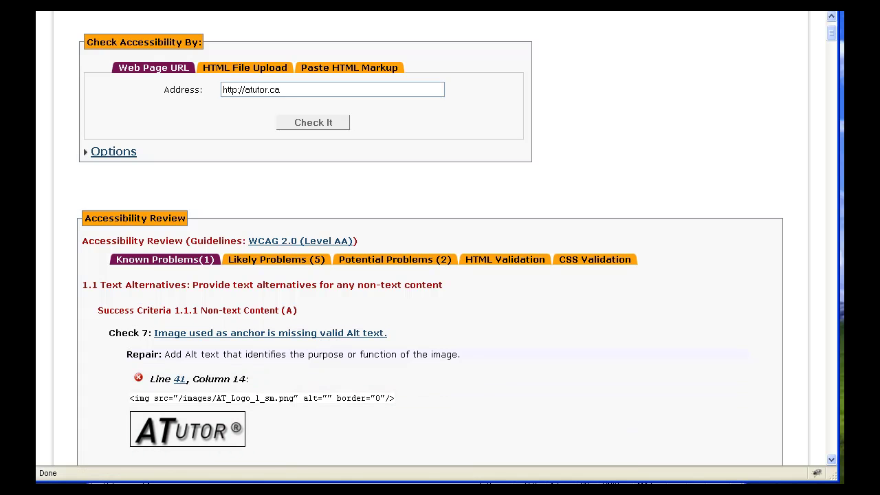
- In EditPlus, fill line 3's empty logo alt attribute with 'ATutor' and save headstuff.html
key(alt+Tab)
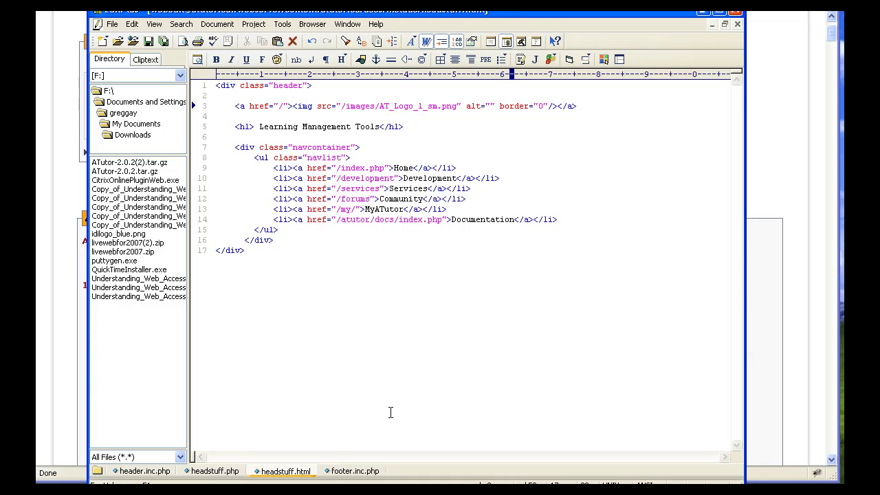
drag(395, 253, 232, 123)
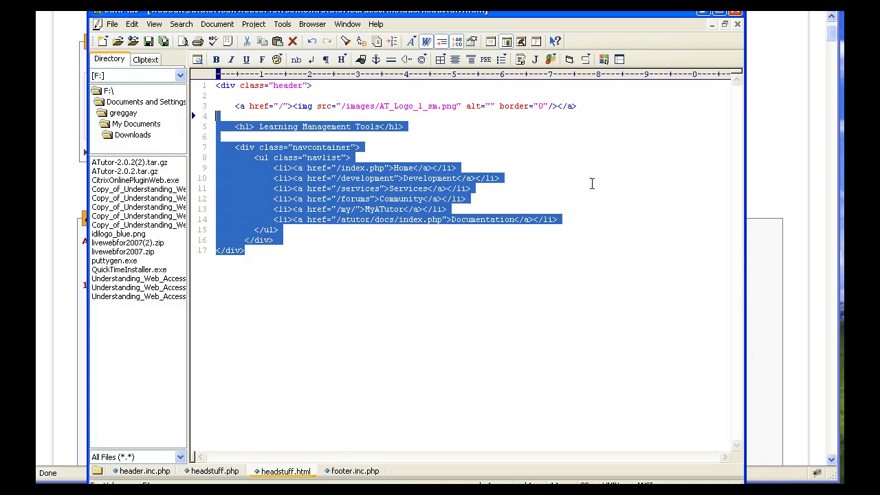
click(593, 180)
drag(493, 104, 467, 105)
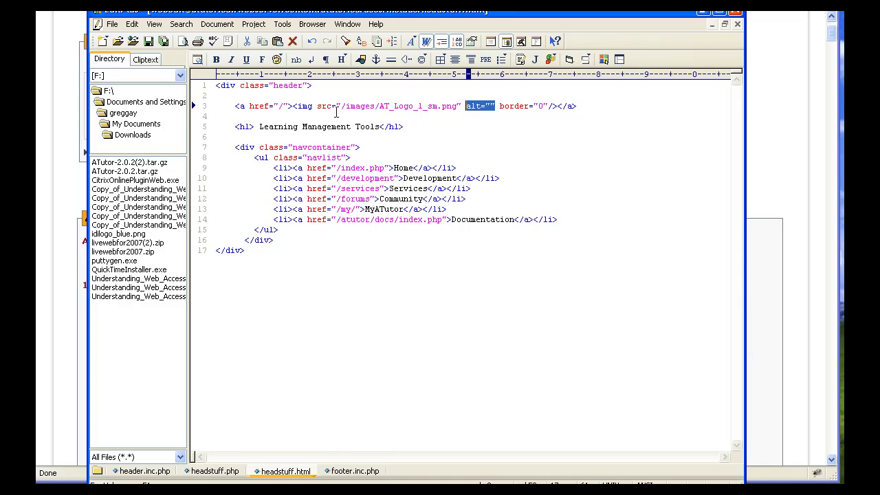
drag(438, 105, 394, 105)
click(394, 105)
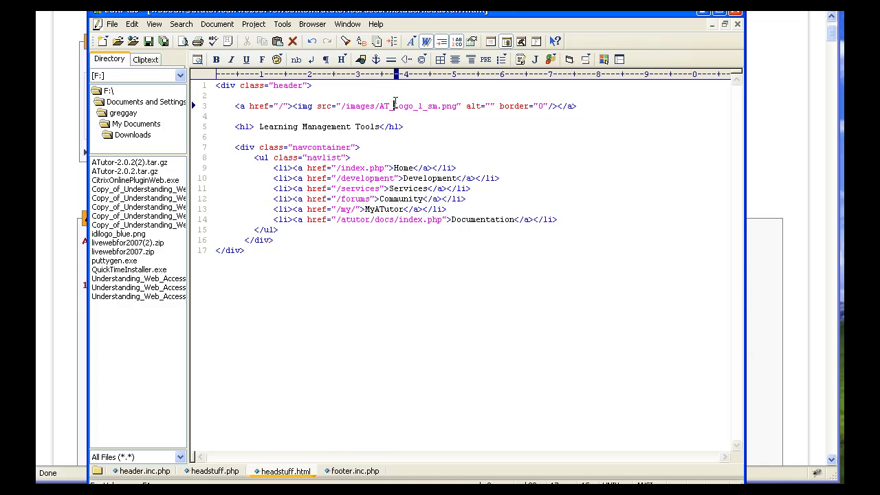
click(490, 106)
text(ATutor)
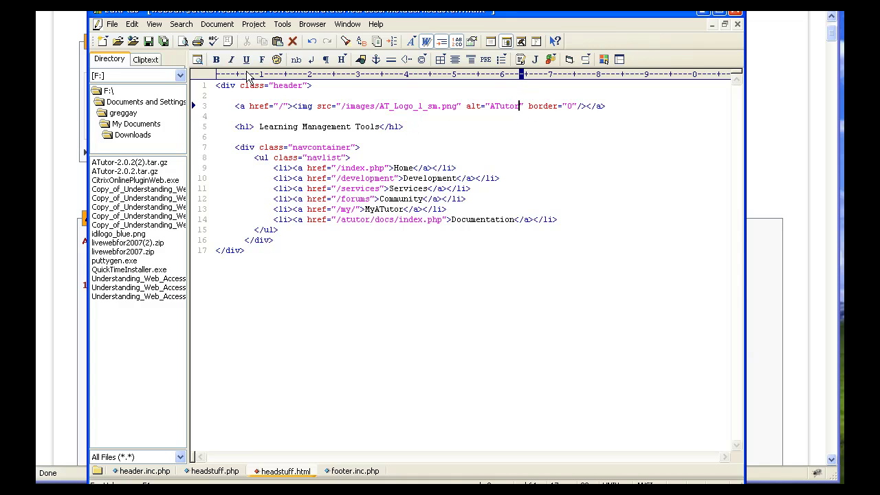
click(148, 41)
- Back in AChecker, rerun the atutor.ca check, now showing zero known problems
key(alt+Tab)
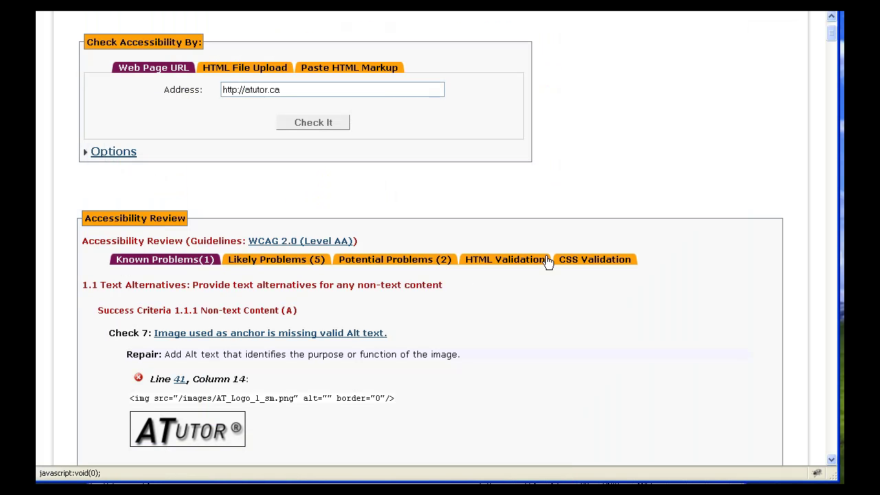
click(313, 125)
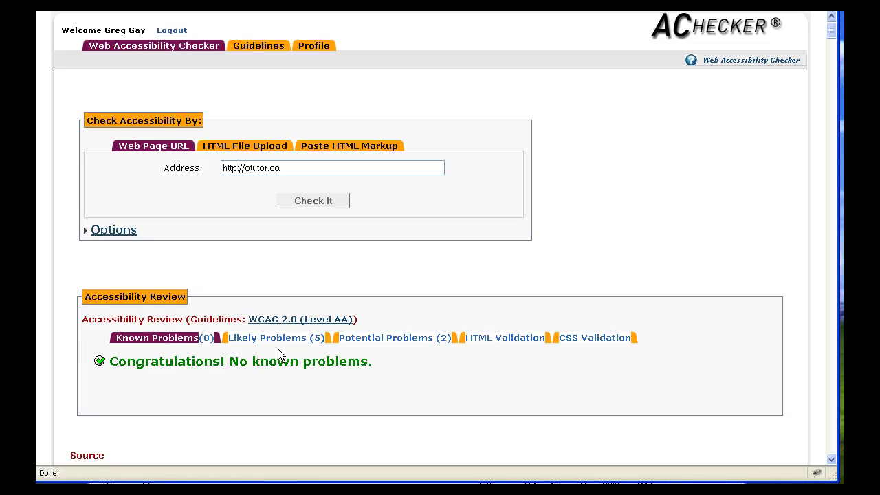
drag(311, 361, 303, 361)
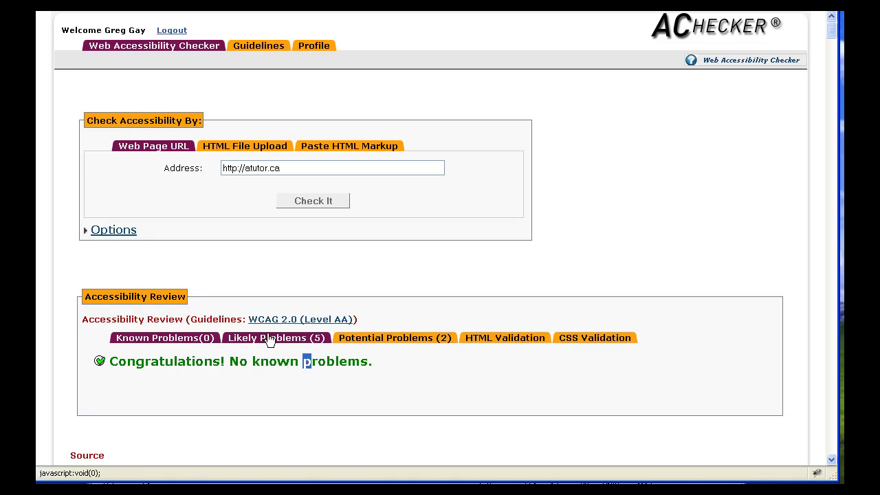
- Pass all five likely-problem paragraph dates as non-headers and save the decisions
click(262, 342)
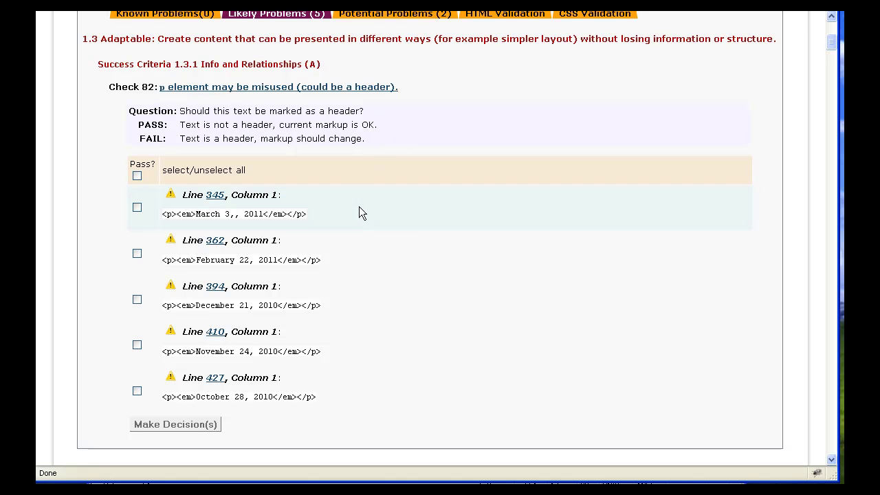
click(137, 175)
scroll(318, 213, down, 2)
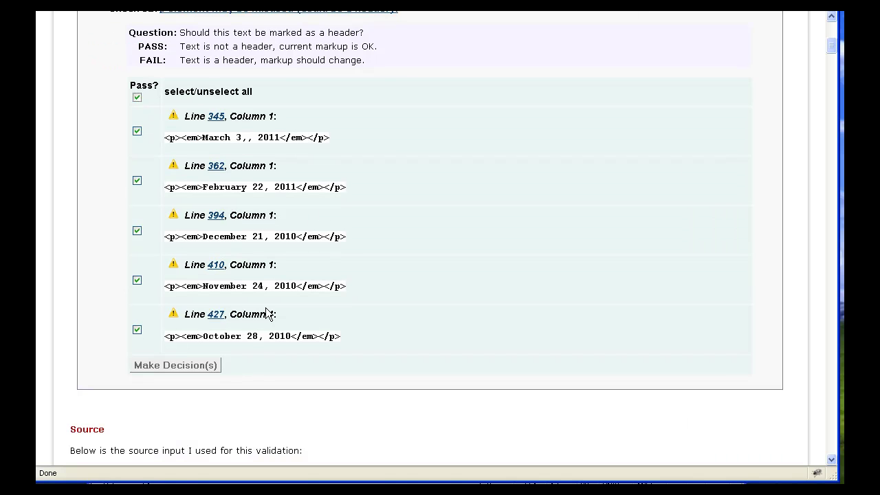
click(173, 365)
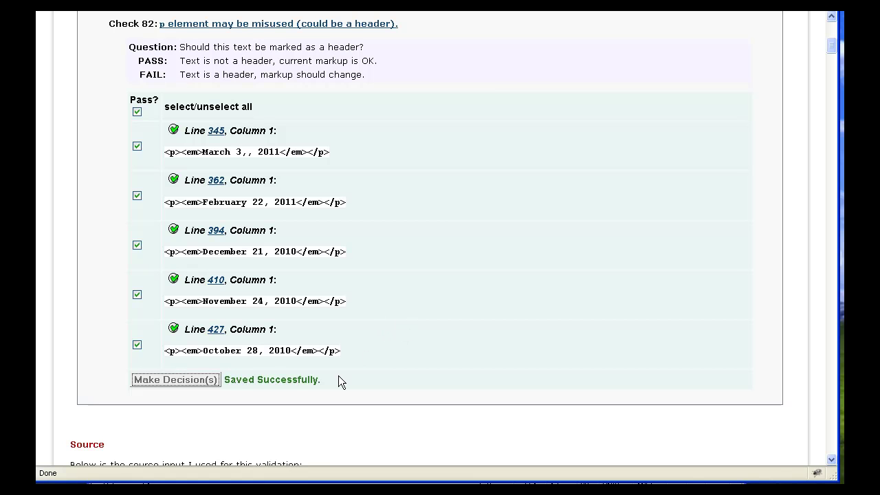
scroll(398, 342, up, 6)
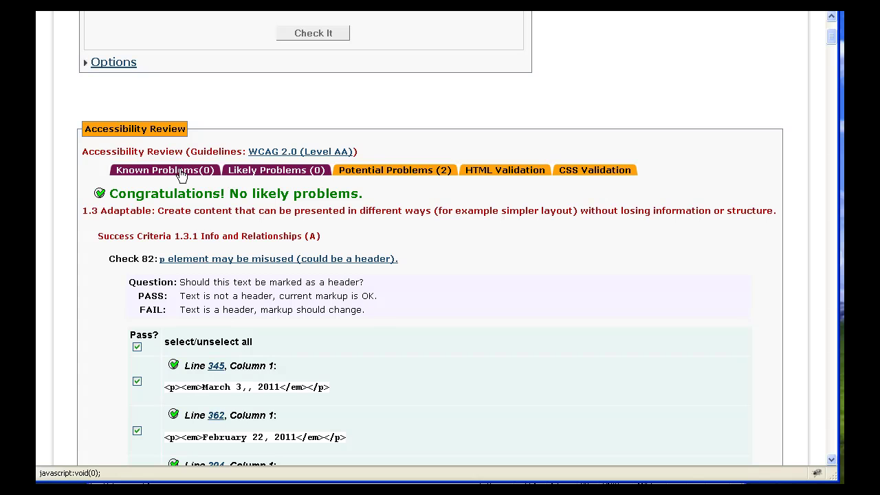
- Pass both Check 8 images, the ATutor logo and RSS icon, and save the decisions
click(395, 178)
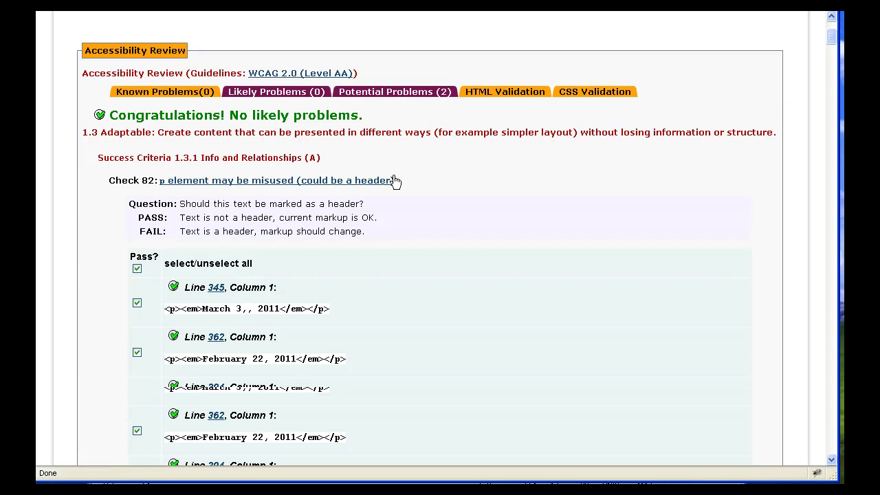
scroll(476, 265, down, 2)
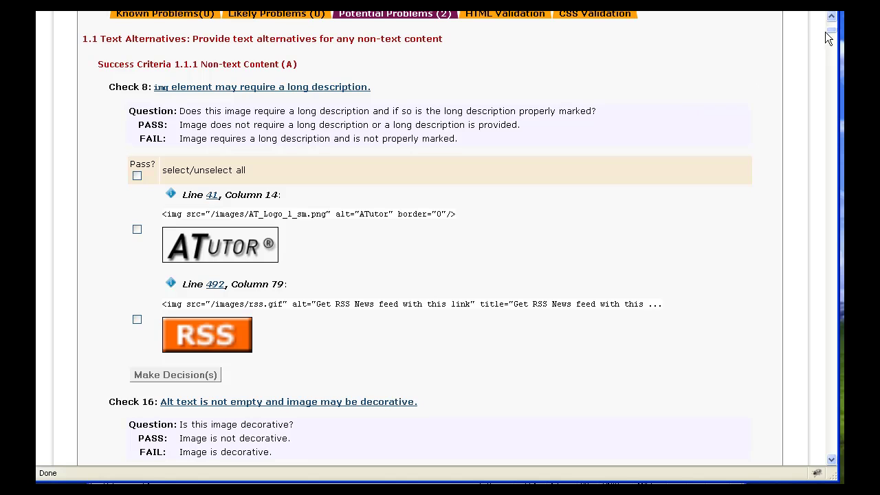
mouse_move(831, 30)
mouse_down()
mouse_move(831, 68)
mouse_move(831, 30)
mouse_up()
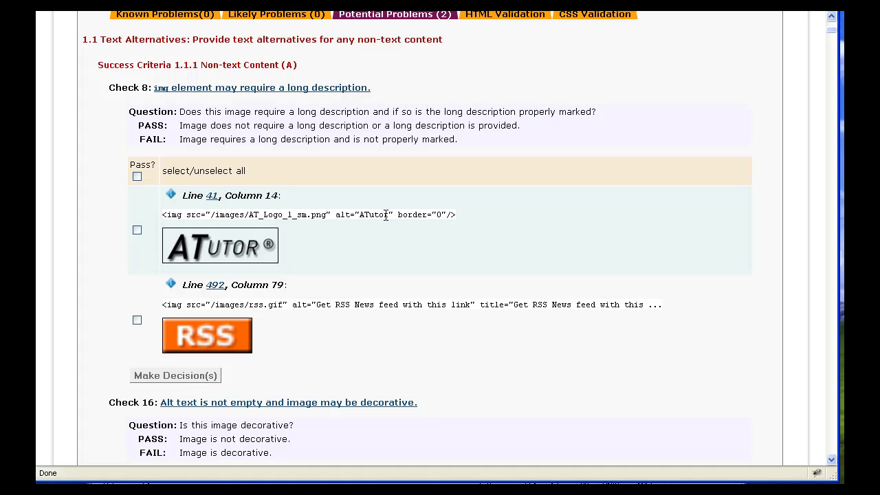
drag(389, 215, 359, 214)
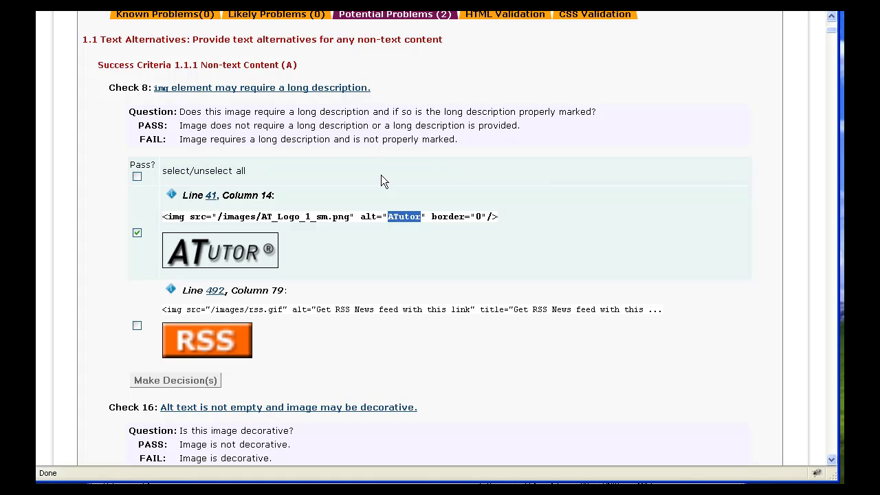
click(138, 176)
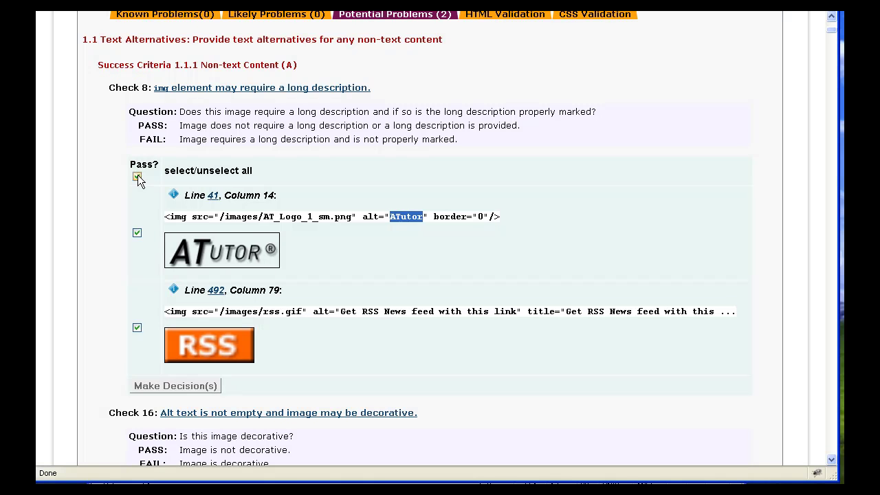
click(166, 393)
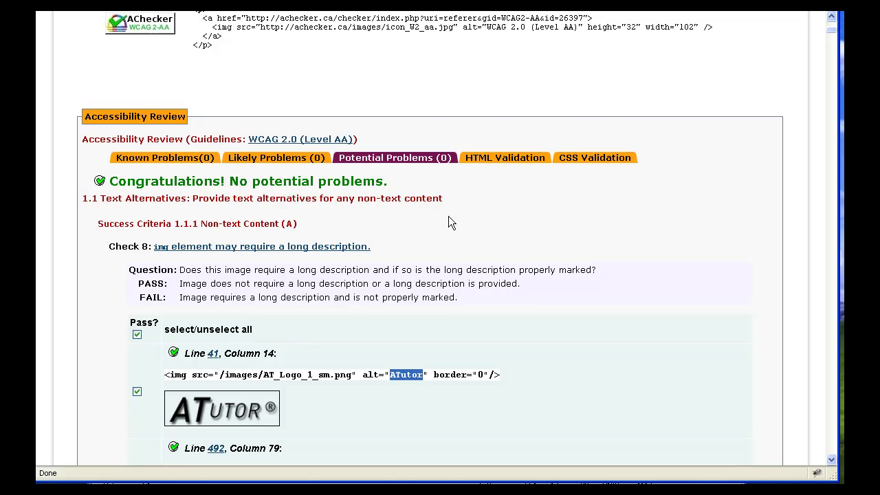
- Select and copy AChecker's WCAG 2.0 AA seal HTML snippet, then switch to EditPlus
scroll(448, 219, up, 3)
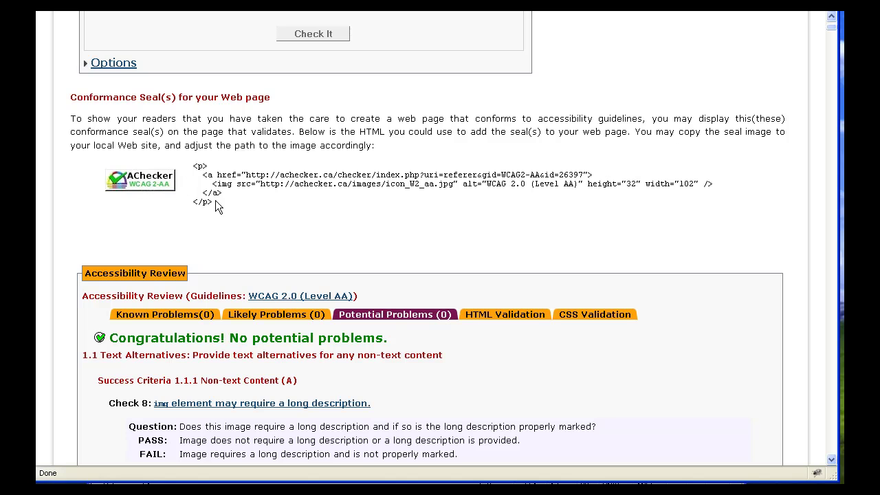
drag(215, 200, 187, 170)
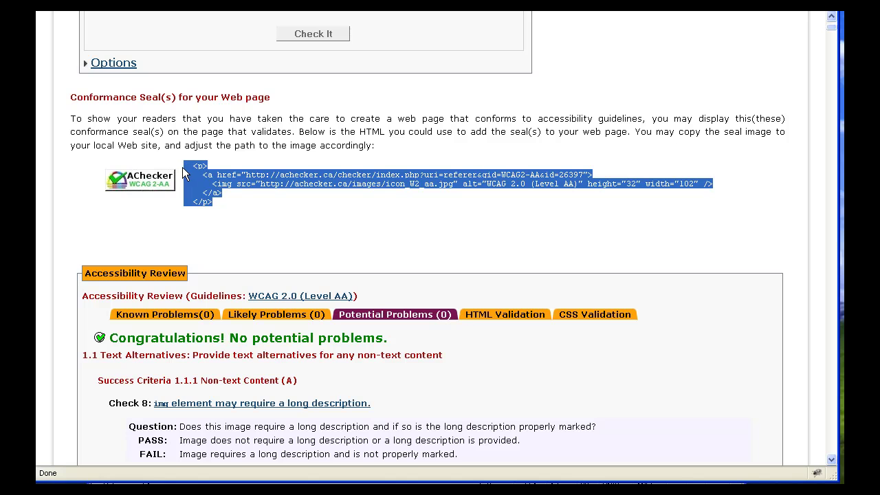
right_click(215, 176)
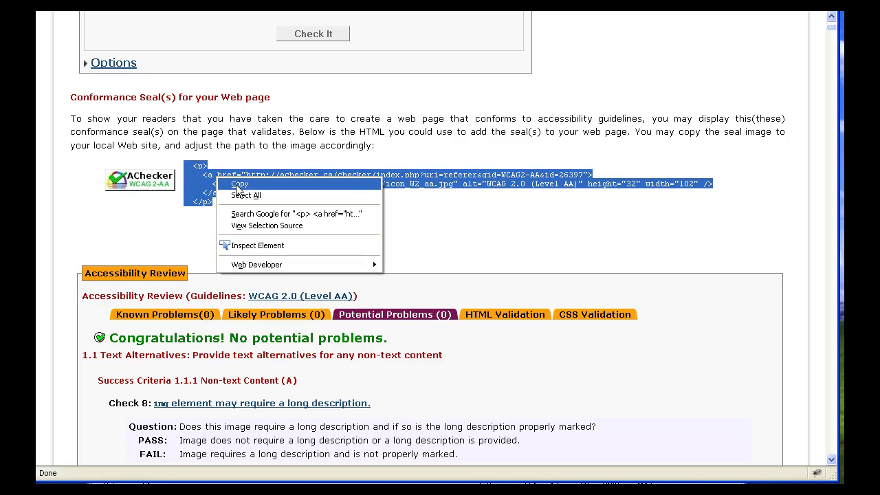
click(237, 186)
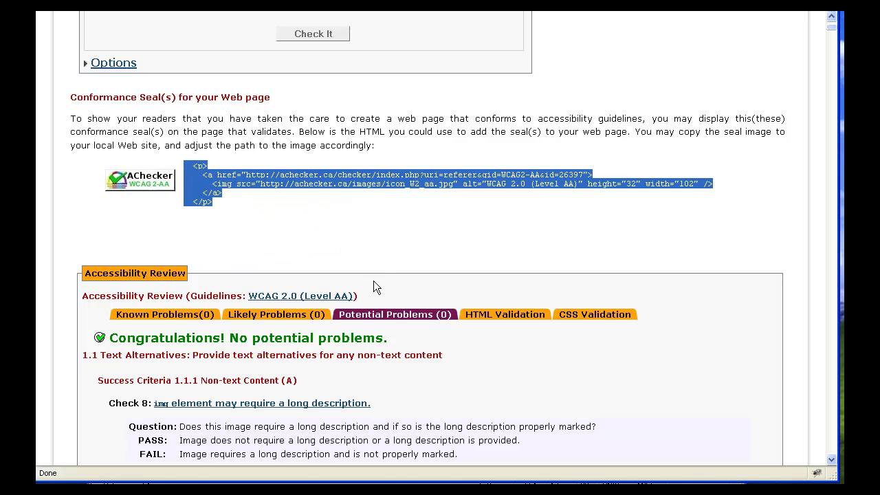
key(alt+Tab)
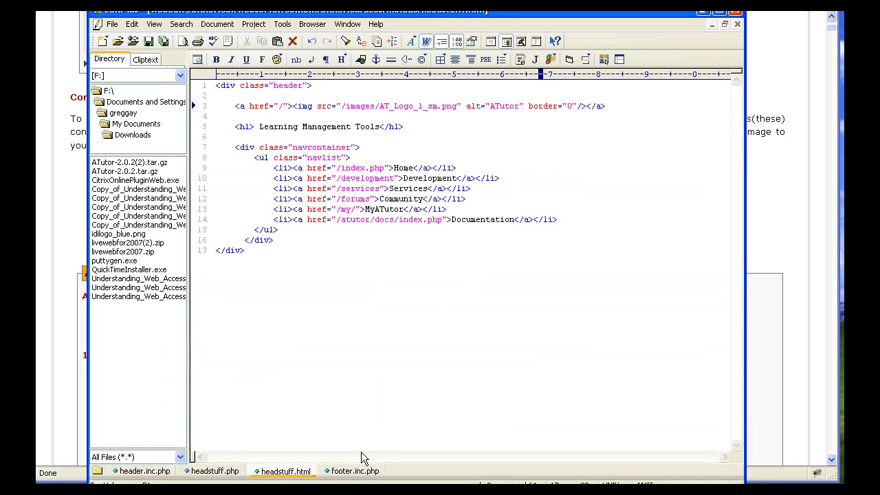
- Paste the seal code before </body> in footer.inc.php, save it, and return to Firefox
click(348, 472)
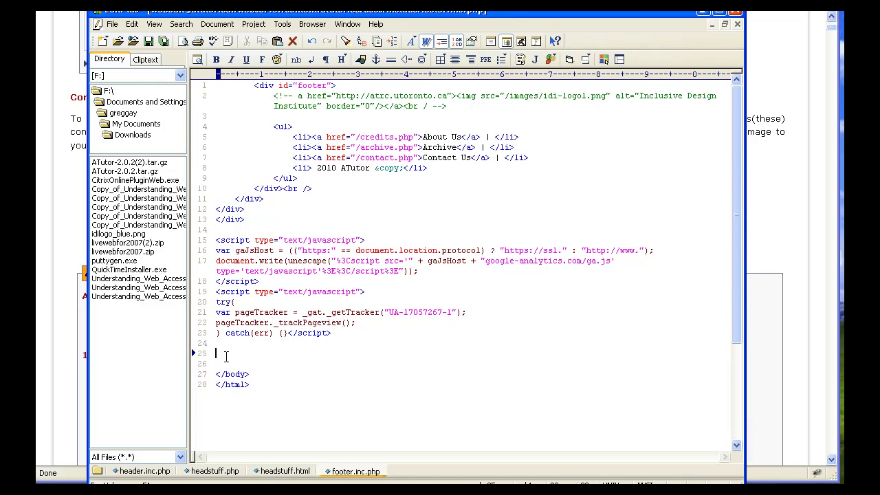
key(ctrl+v)
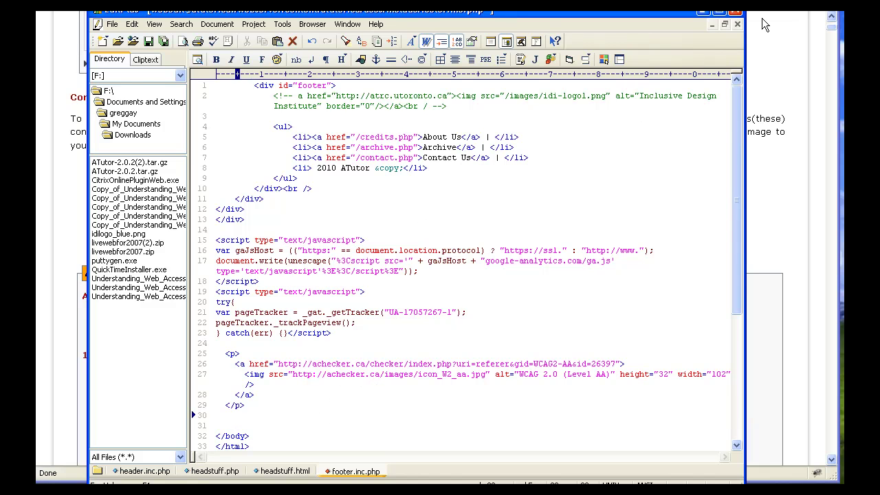
click(147, 41)
key(alt+Tab)
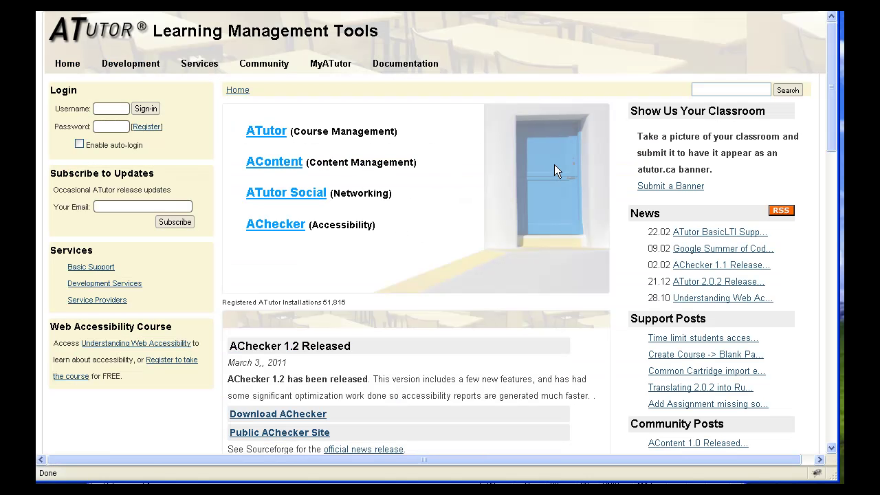
- Reload the atutor.ca home page so the AChecker WCAG 2-AA seal appears in its footer
drag(832, 93, 824, 385)
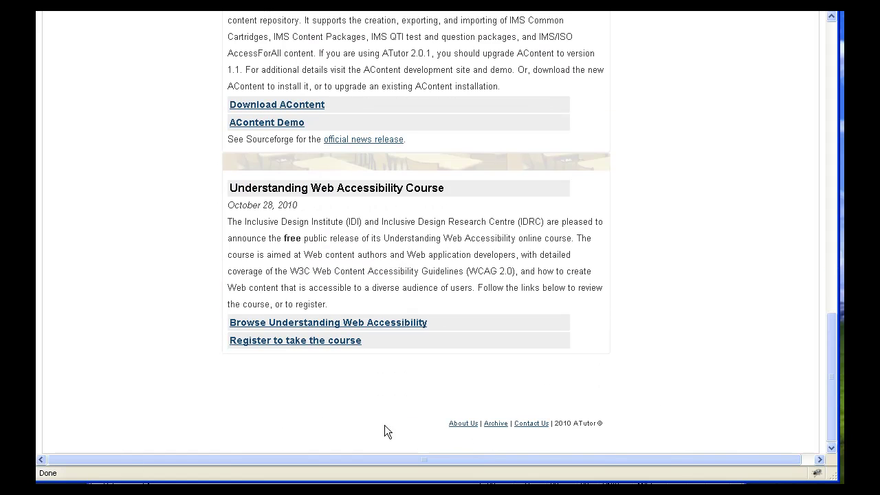
right_click(690, 131)
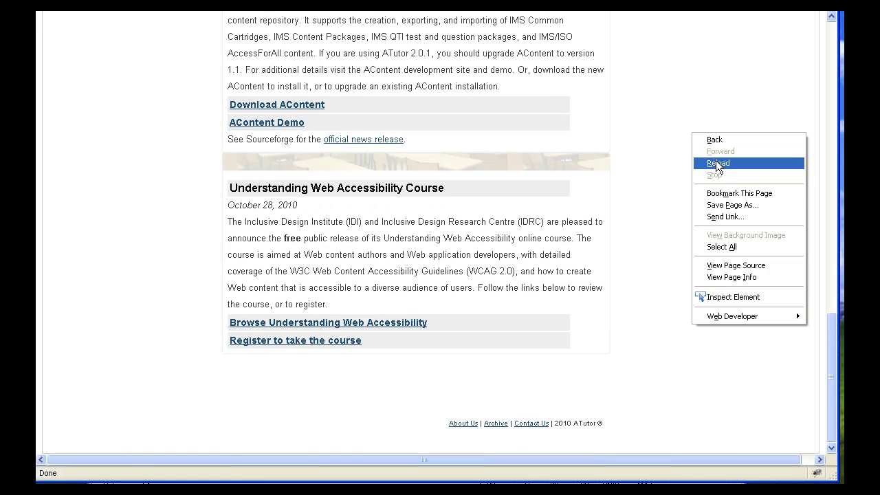
click(715, 162)
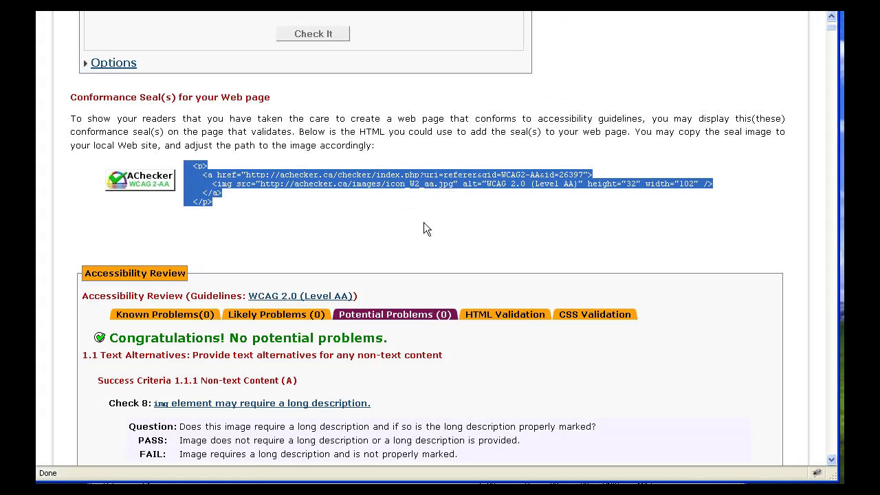
click(425, 222)
scroll(402, 199, up, 5)
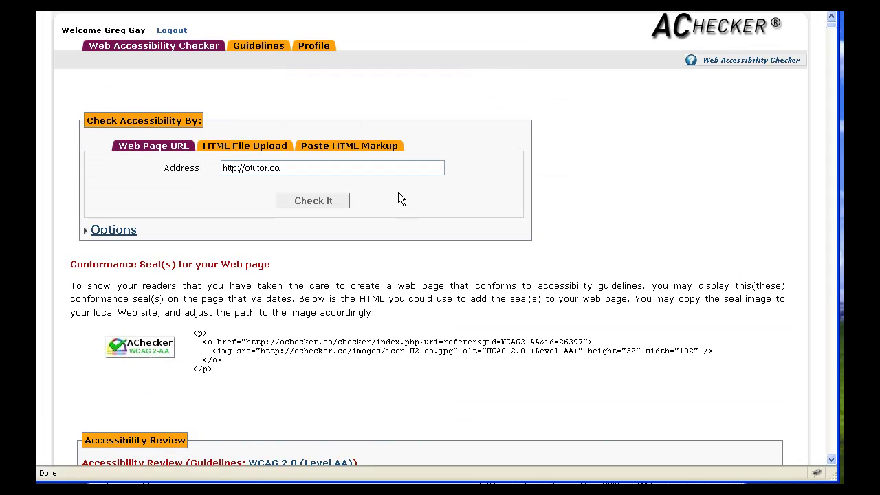
click(314, 203)
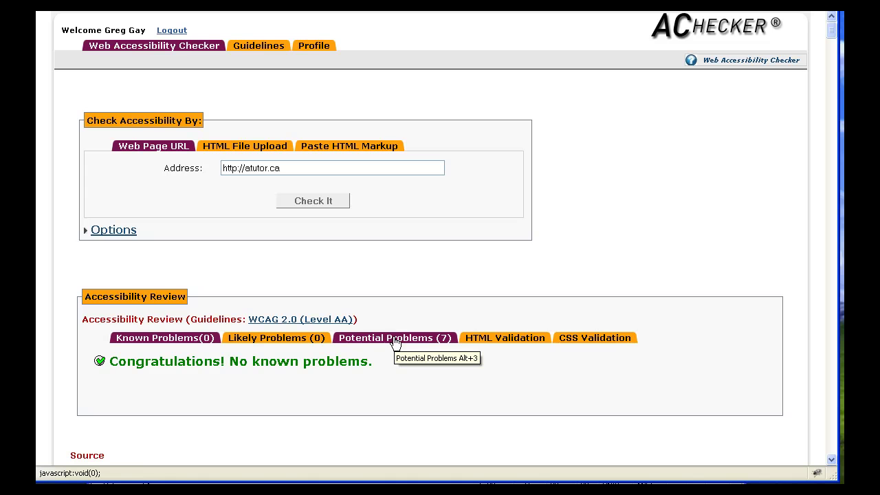
- Mark the AChecker seal image as passing in each of its three potential-problem checks
scroll(475, 324, down, 4)
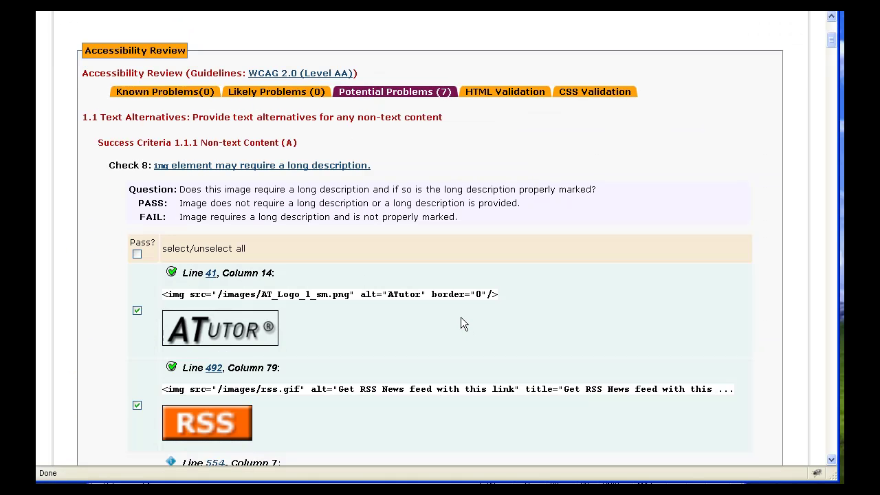
scroll(495, 286, down, 1)
scroll(497, 282, down, 5)
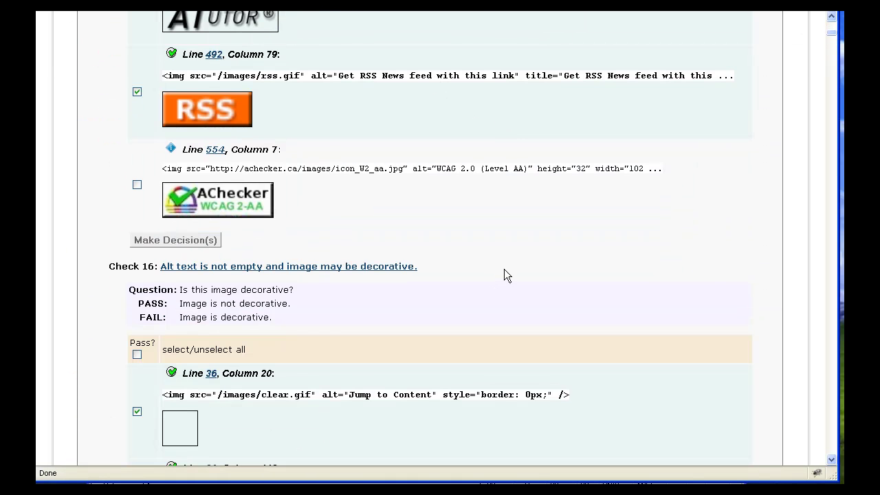
scroll(447, 254, up, 1)
scroll(394, 233, up, 1)
scroll(394, 232, down, 1)
scroll(388, 234, up, 2)
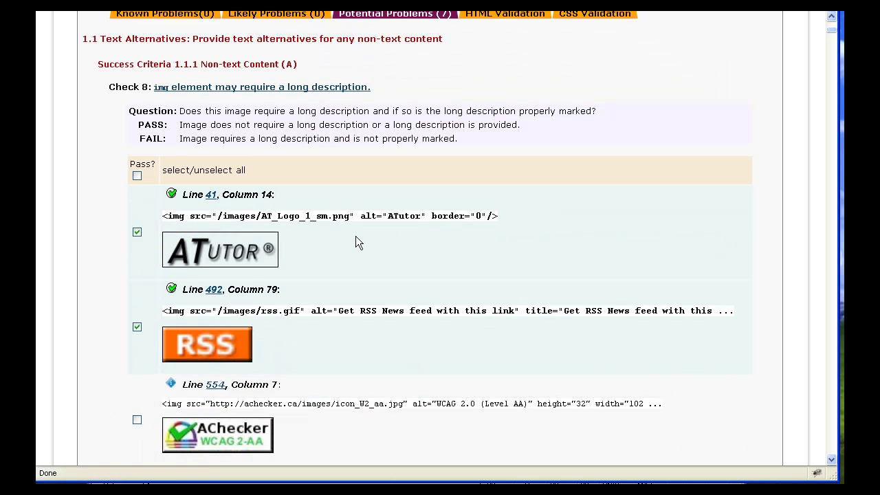
scroll(344, 244, down, 3)
scroll(442, 231, down, 1)
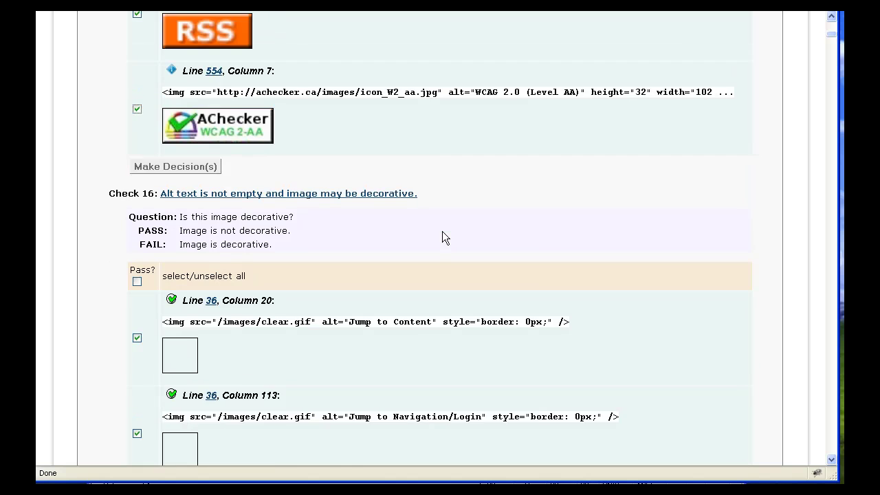
scroll(442, 231, down, 2)
scroll(440, 230, down, 3)
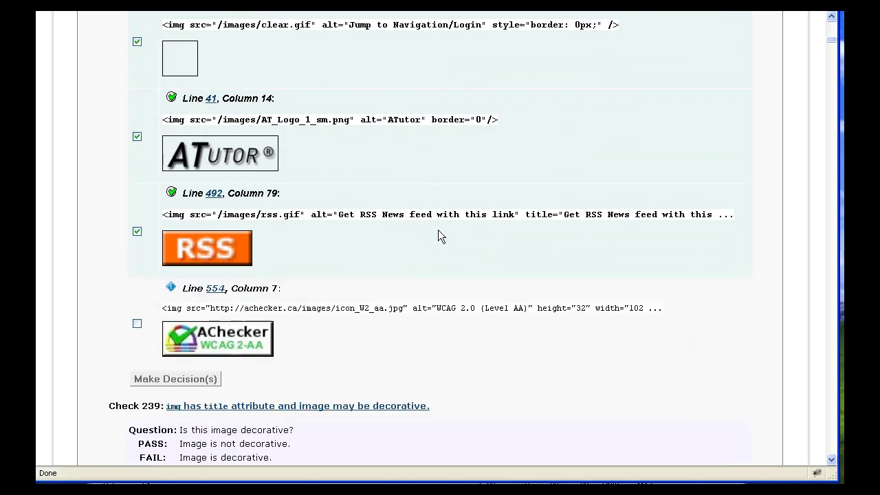
click(137, 323)
scroll(424, 278, down, 5)
scroll(420, 276, down, 2)
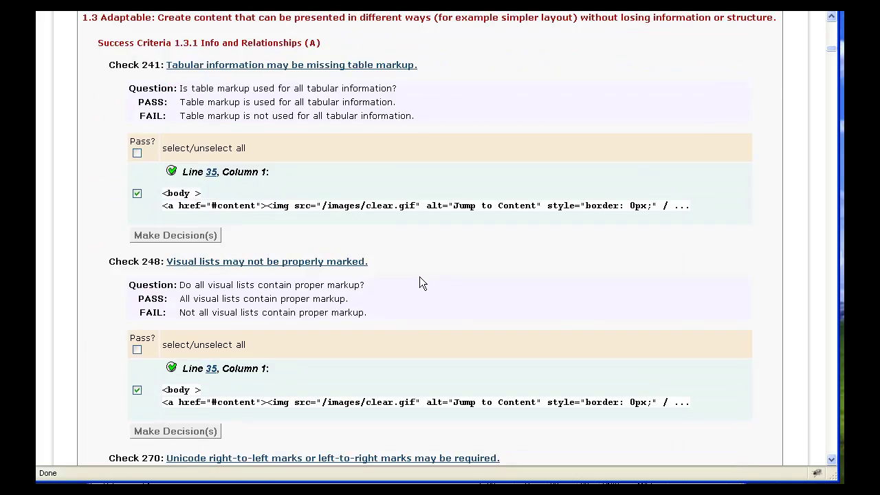
scroll(420, 276, down, 2)
scroll(419, 277, down, 1)
scroll(420, 276, down, 3)
scroll(418, 276, down, 4)
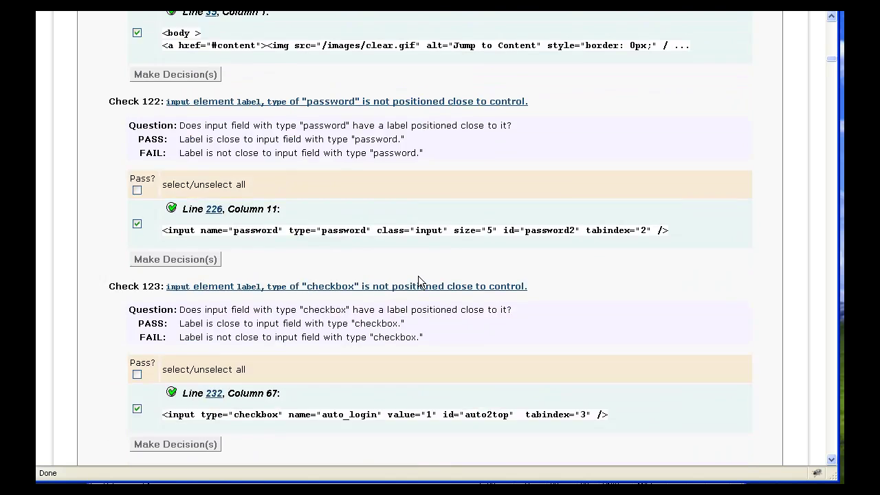
scroll(418, 276, down, 1)
scroll(418, 276, down, 3)
scroll(417, 275, down, 3)
scroll(417, 275, down, 3)
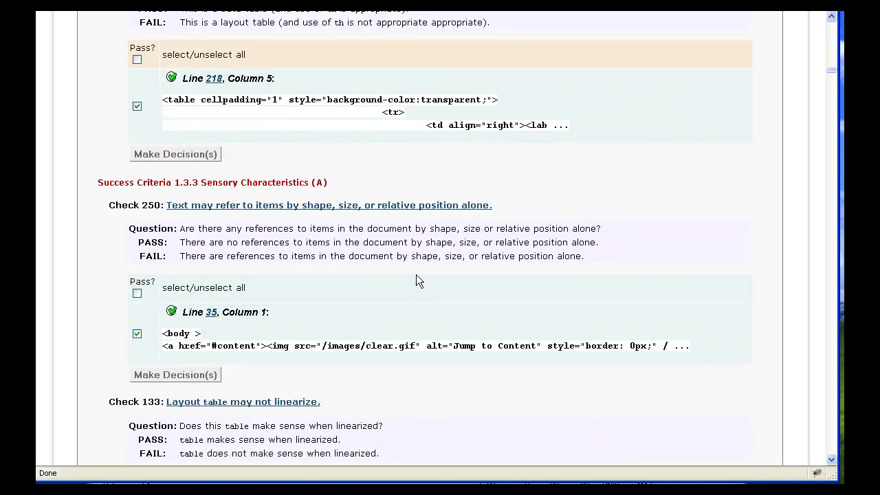
scroll(416, 274, down, 3)
scroll(416, 275, down, 2)
scroll(415, 274, down, 3)
scroll(415, 274, down, 2)
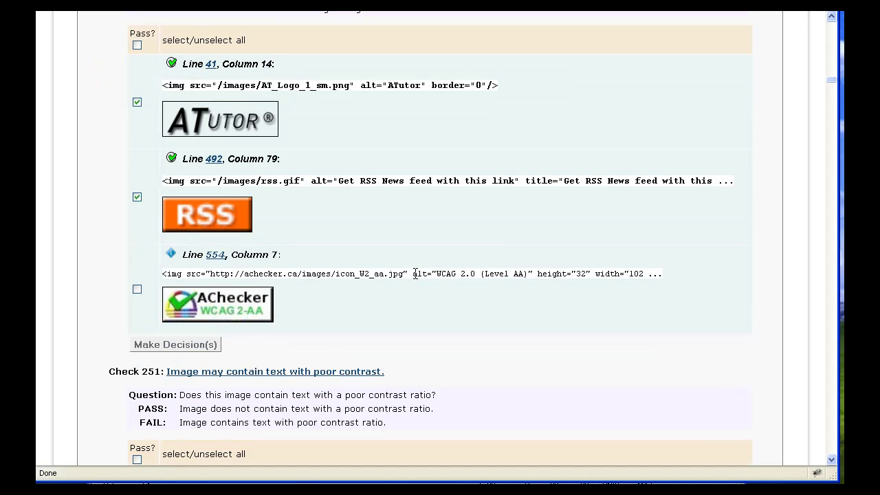
click(137, 289)
scroll(398, 269, down, 2)
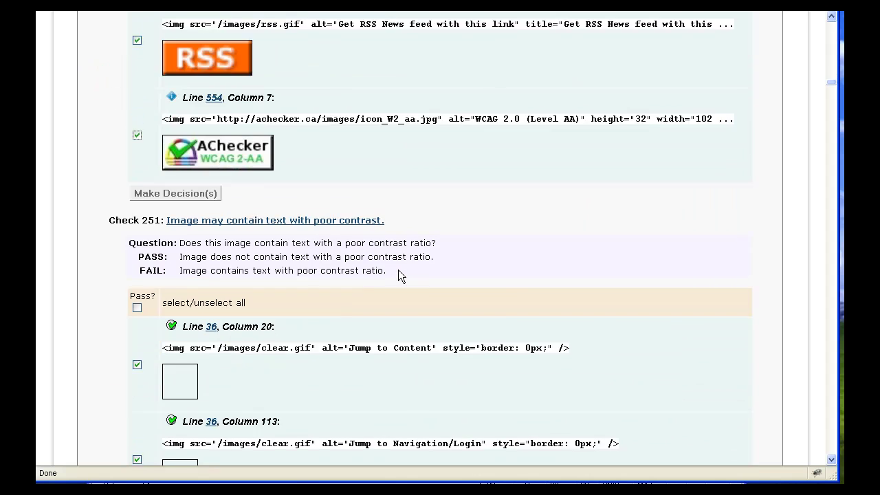
scroll(397, 269, down, 3)
scroll(398, 270, down, 4)
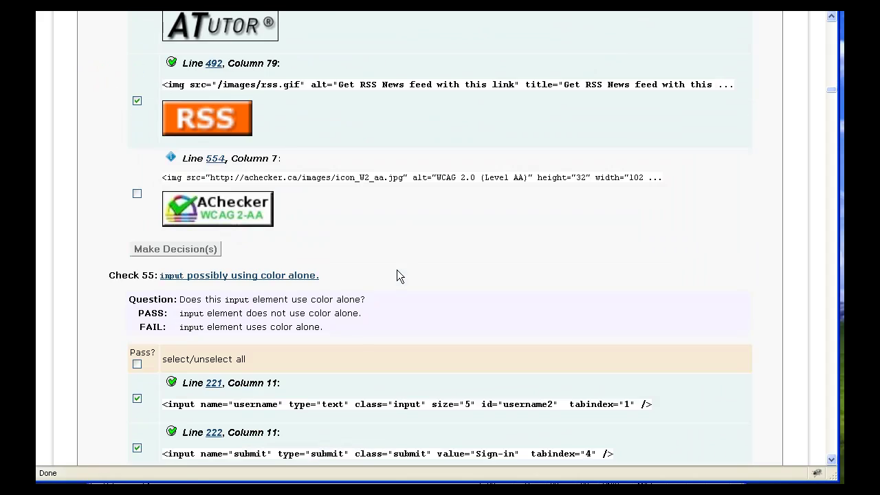
click(137, 194)
- Pass the Line 553 seal link check and scroll through the remaining checks
scroll(314, 226, down, 1)
scroll(315, 226, down, 4)
scroll(314, 226, down, 2)
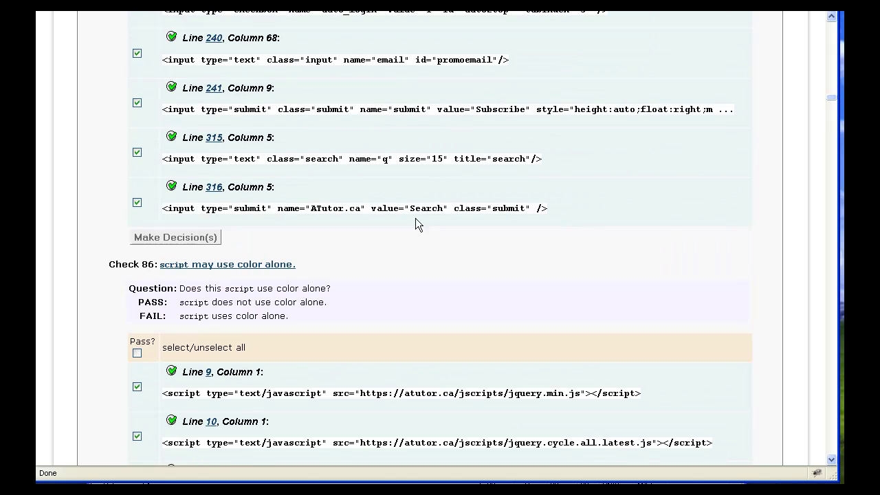
scroll(414, 218, down, 4)
scroll(413, 218, down, 2)
scroll(412, 218, down, 3)
scroll(405, 219, down, 1)
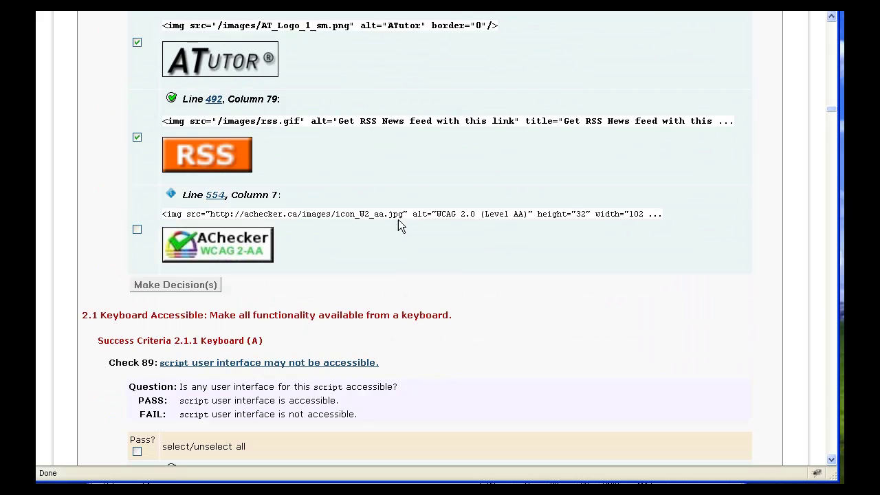
scroll(433, 234, down, 2)
scroll(431, 233, down, 4)
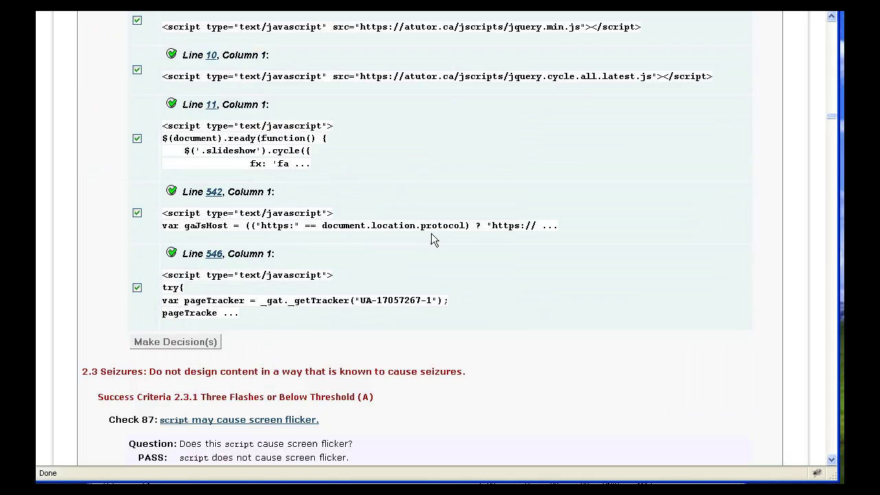
scroll(430, 233, down, 1)
scroll(431, 233, down, 3)
scroll(429, 233, down, 2)
scroll(429, 233, down, 3)
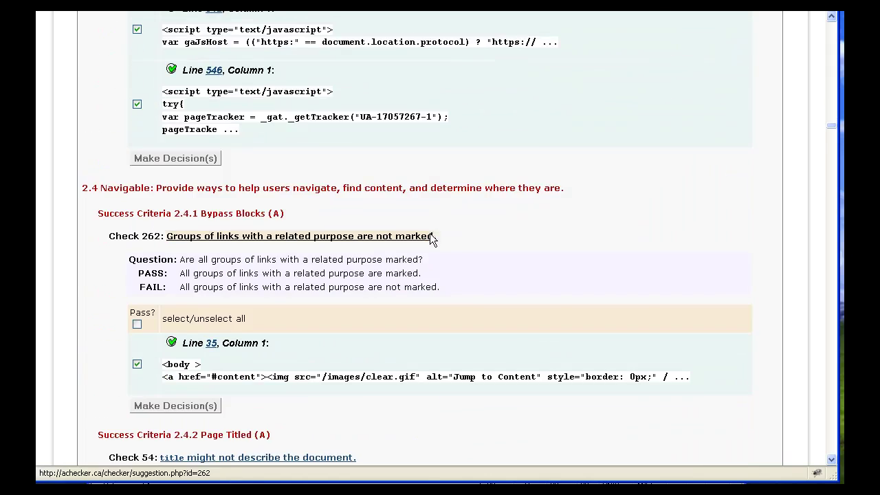
scroll(430, 232, down, 3)
scroll(430, 232, down, 3)
scroll(430, 233, down, 2)
scroll(429, 233, down, 2)
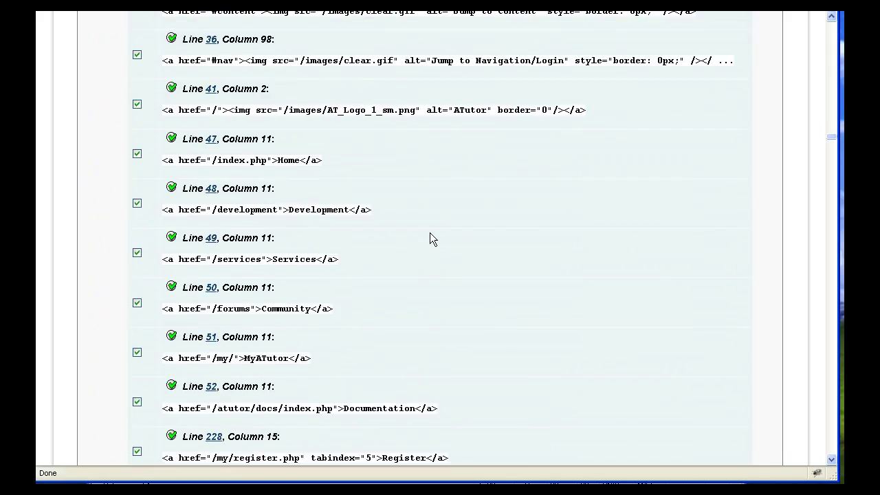
scroll(430, 232, down, 3)
scroll(430, 233, down, 3)
scroll(429, 232, down, 4)
scroll(430, 233, down, 3)
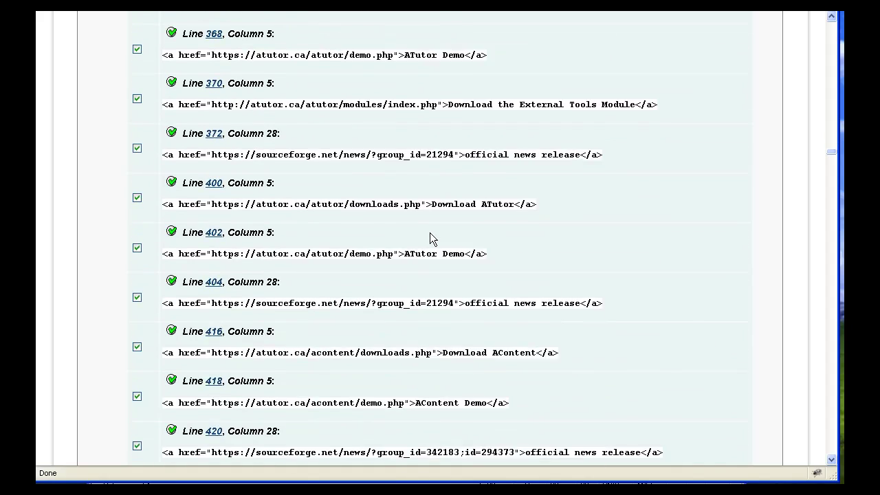
scroll(429, 232, down, 5)
scroll(430, 232, down, 3)
scroll(430, 232, down, 5)
scroll(430, 232, down, 4)
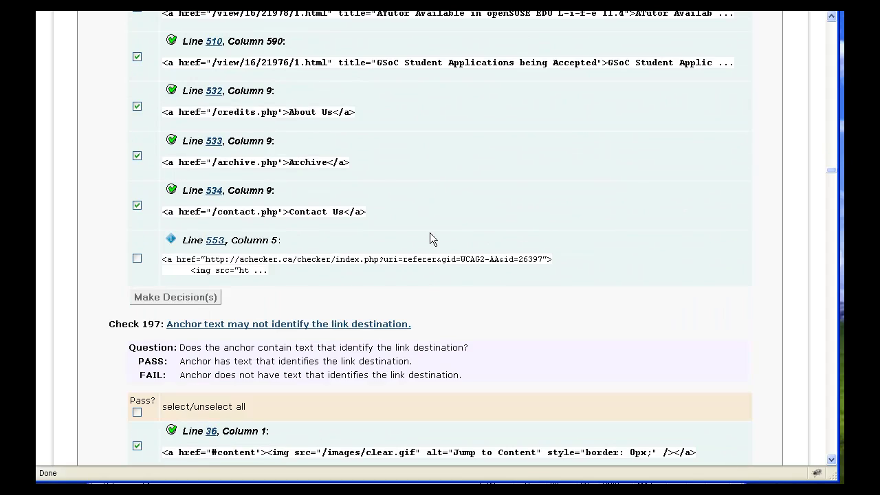
click(137, 259)
scroll(405, 220, down, 4)
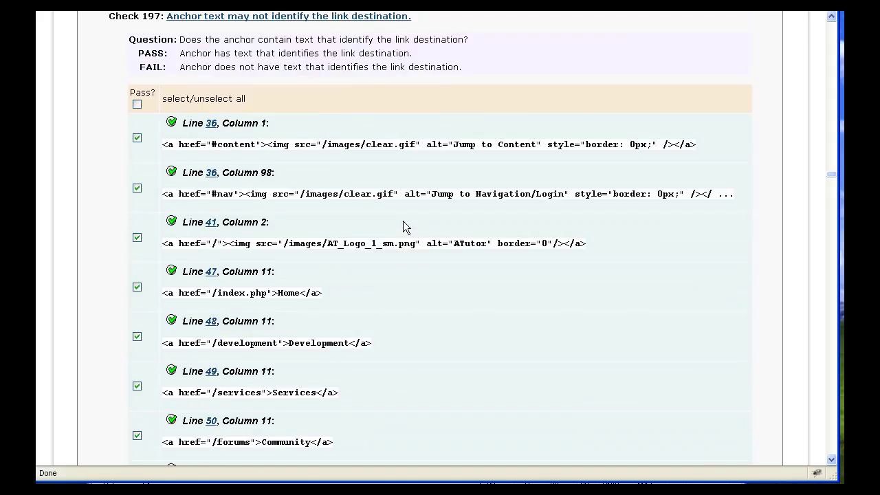
scroll(423, 223, down, 2)
scroll(425, 221, down, 4)
scroll(424, 220, down, 3)
scroll(425, 220, down, 4)
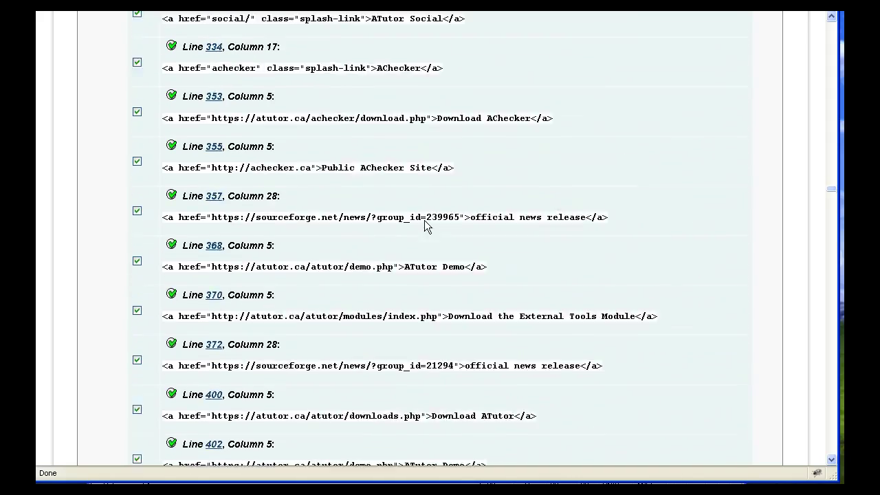
scroll(424, 220, down, 5)
scroll(424, 220, down, 4)
scroll(424, 220, down, 4)
scroll(424, 220, down, 3)
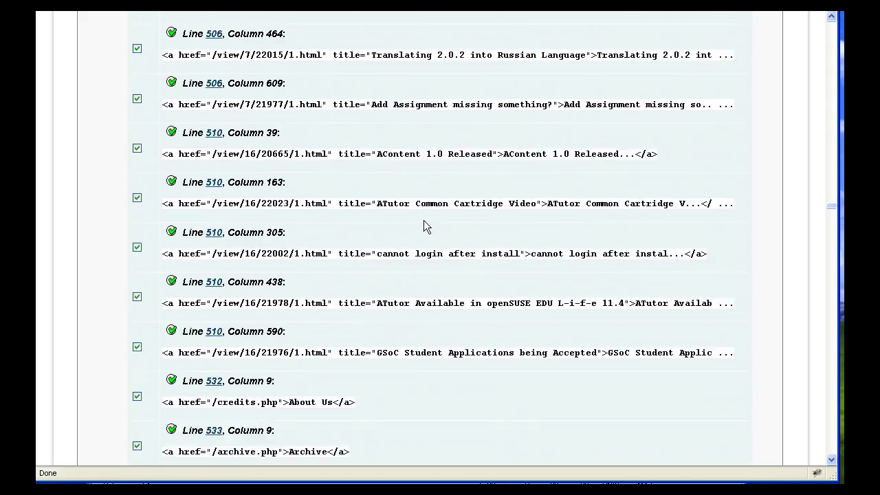
scroll(423, 221, down, 4)
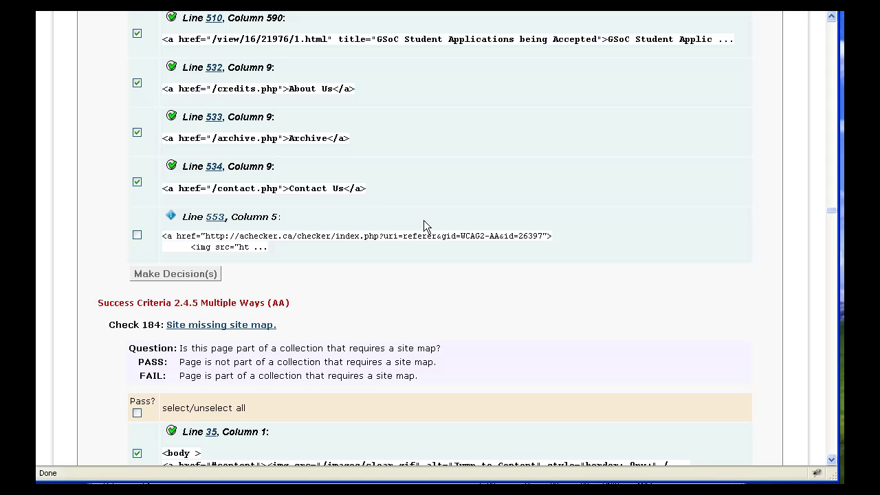
- Pass the last Line 553 seal link check, save the decisions, and log out of AChecker
click(136, 235)
click(177, 280)
scroll(616, 234, up, 2)
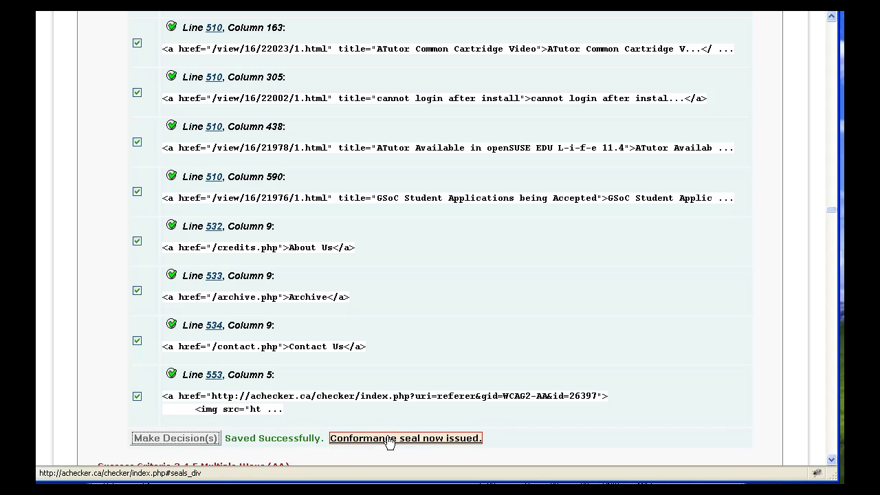
drag(832, 212, 832, 24)
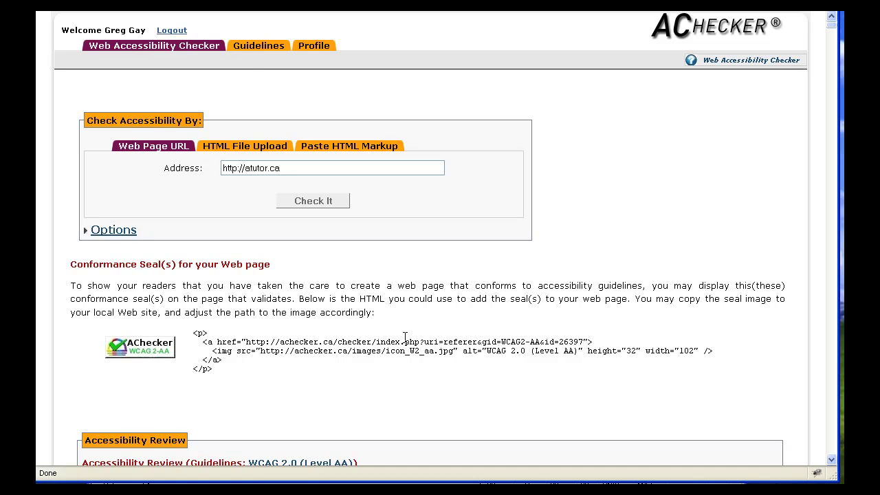
click(172, 30)
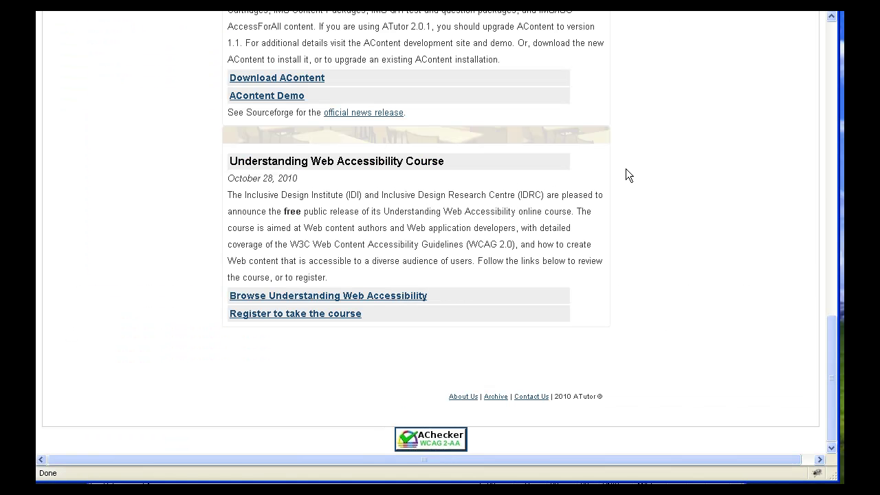
- Reload the ATutor home page and follow its footer AChecker WCAG 2-AA seal
right_click(626, 169)
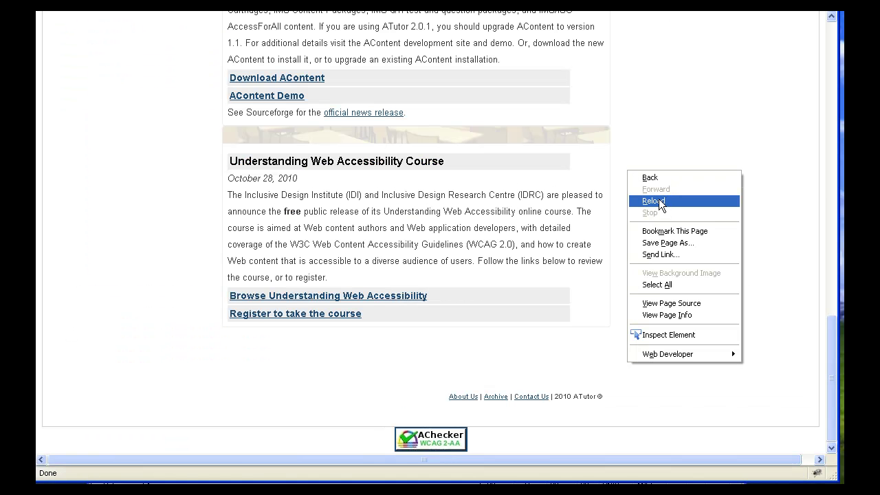
click(655, 201)
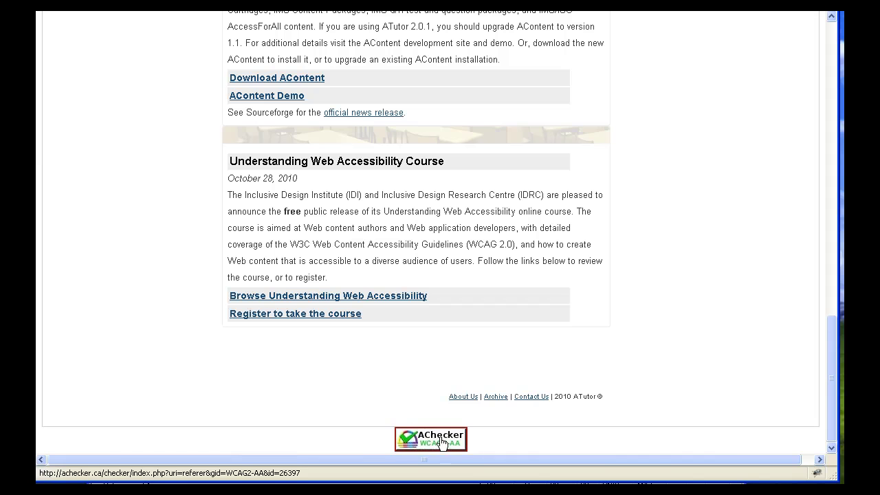
click(419, 444)
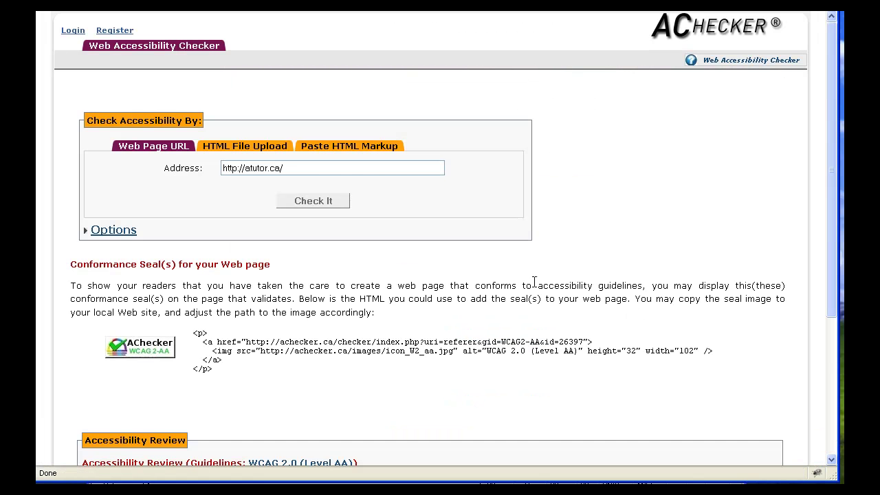
- Scroll the public atutor.ca review and select the seal's HTML code
scroll(593, 264, down, 5)
scroll(593, 264, down, 2)
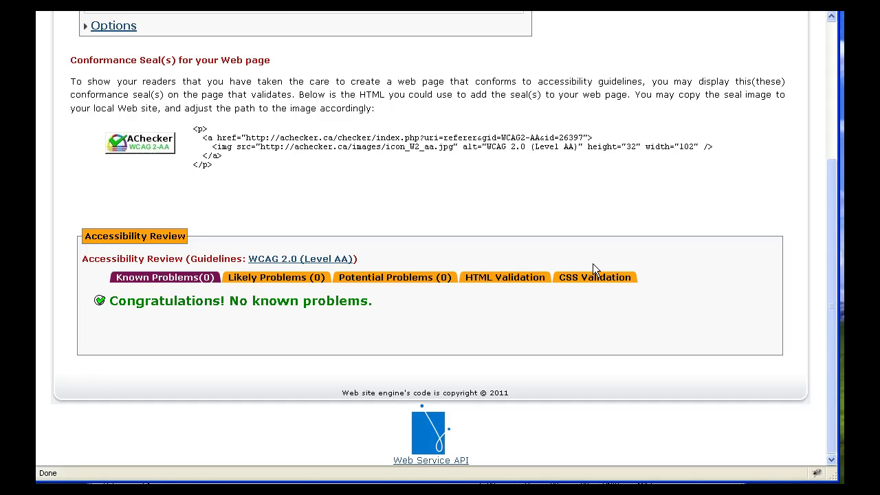
scroll(593, 263, up, 5)
drag(215, 329, 184, 285)
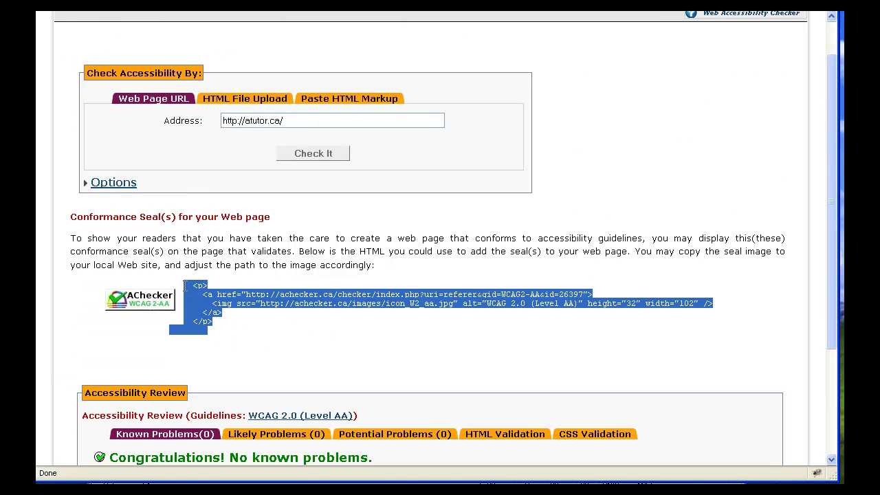
click(349, 350)
scroll(390, 346, down, 5)
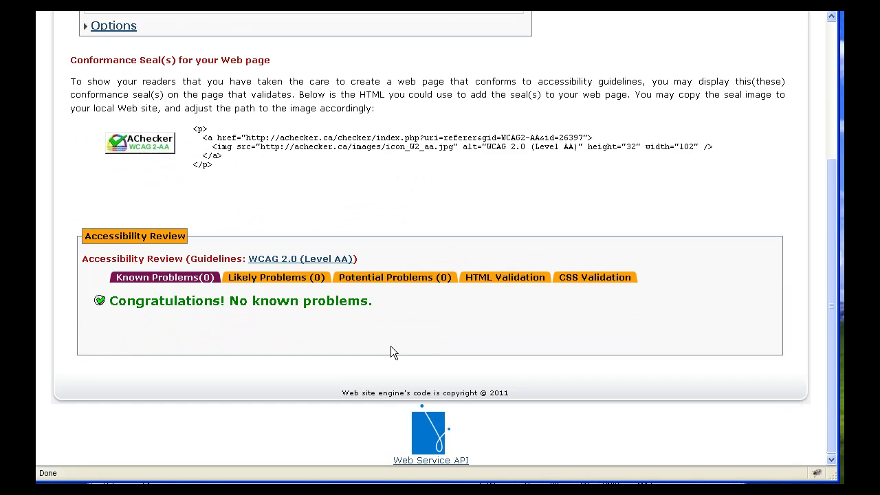
- Confirm the Likely Problems tab shows zero likely problems
click(281, 283)
scroll(429, 334, down, 7)
scroll(428, 334, up, 4)
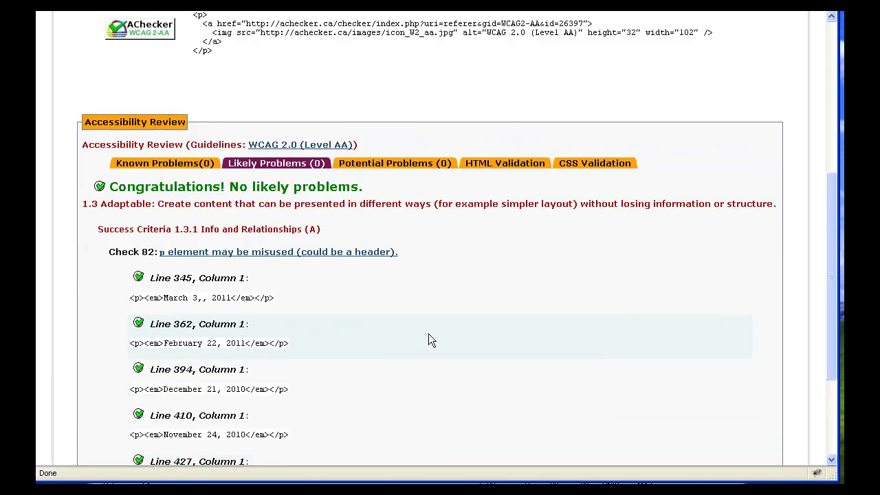
scroll(413, 309, up, 2)
scroll(409, 240, down, 1)
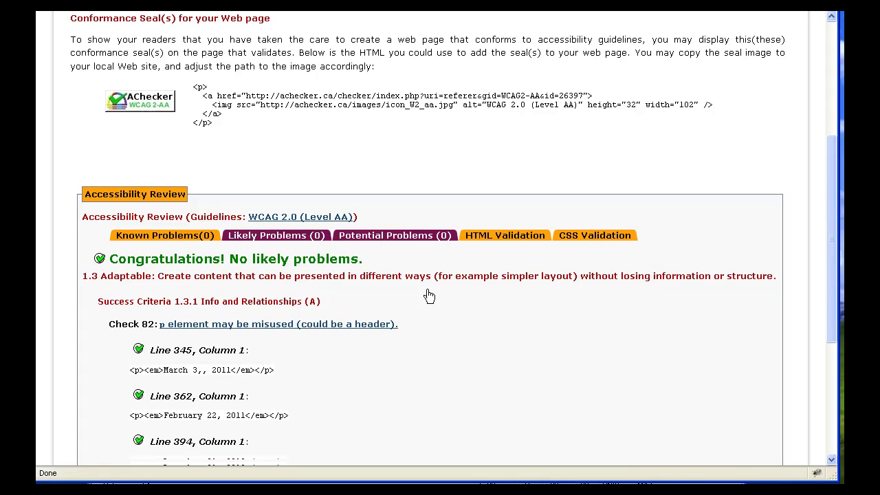
- Review the Potential Problems tab, confirming zero potential problems, then return to the top
click(396, 235)
scroll(448, 302, down, 8)
scroll(447, 303, down, 6)
scroll(448, 306, down, 2)
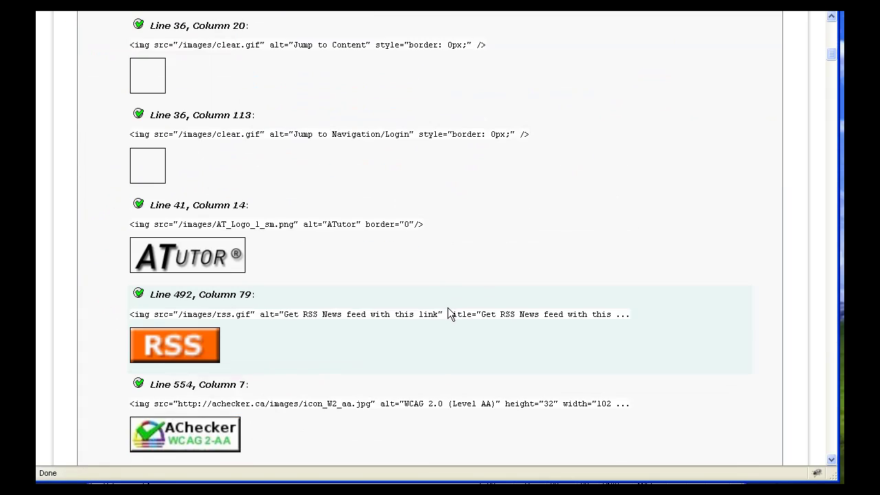
scroll(447, 307, down, 1)
scroll(447, 307, down, 5)
scroll(446, 307, up, 2)
scroll(446, 307, up, 3)
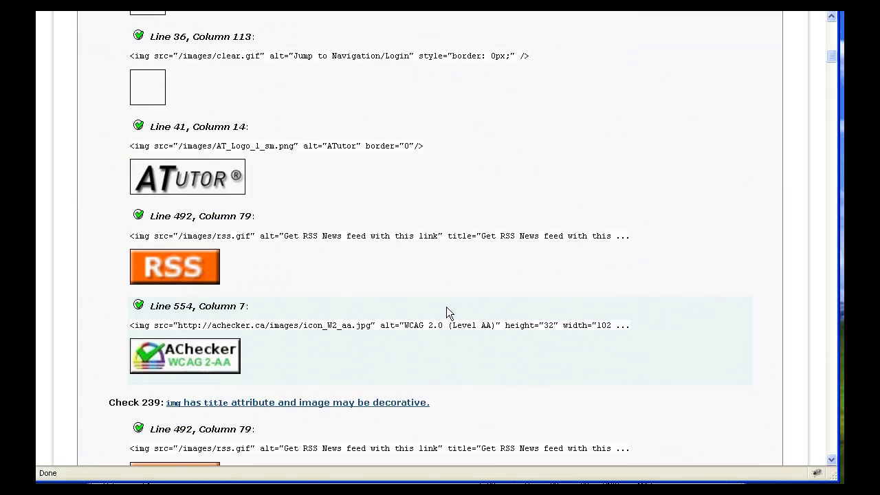
scroll(446, 307, up, 5)
scroll(447, 308, up, 5)
scroll(446, 307, up, 2)
scroll(447, 308, up, 2)
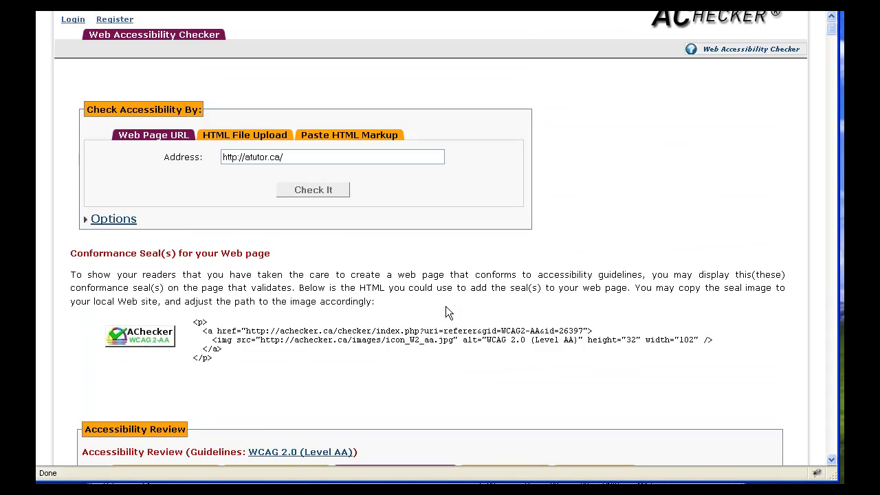
scroll(446, 311, down, 1)
scroll(447, 310, down, 1)
scroll(461, 251, up, 2)
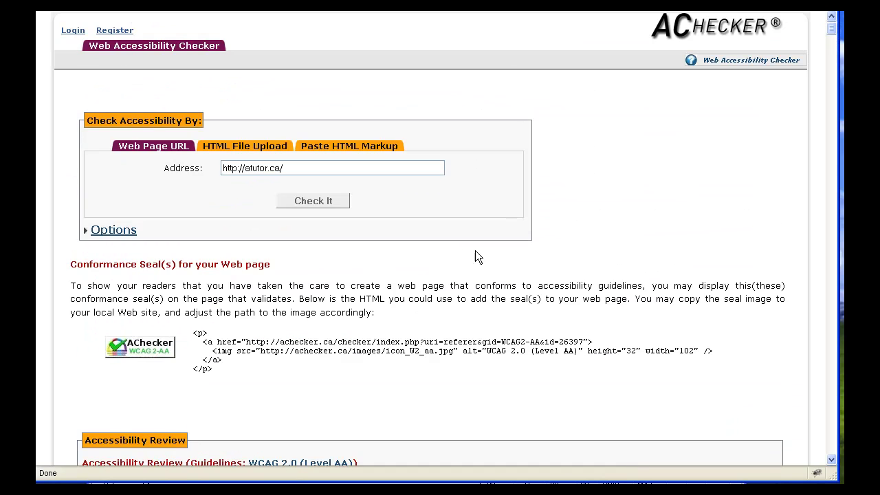